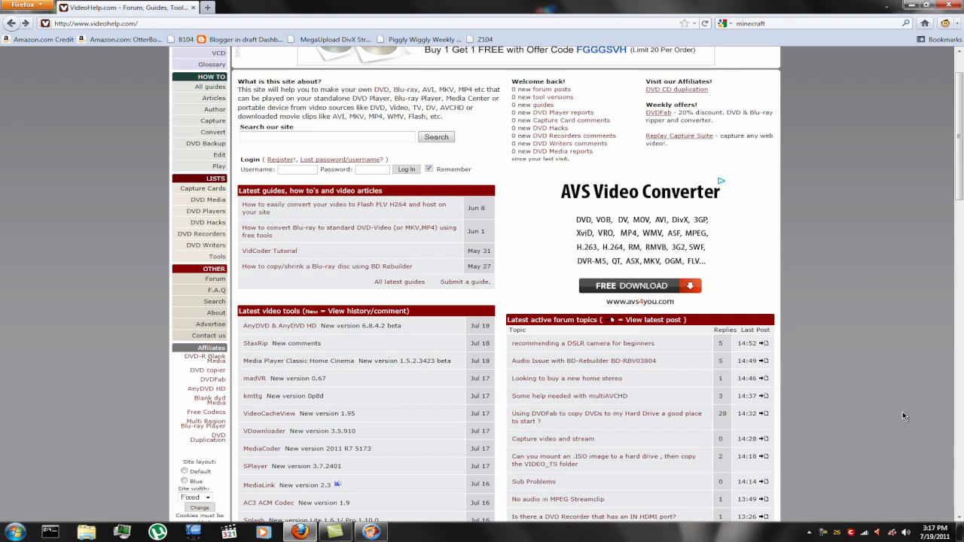
# Open the Splash Lite tool page, return to the VideoHelp home page, and restore DVDFab
pyautogui.click(368, 519)
pyautogui.click(369, 532)
pyautogui.click(370, 533)
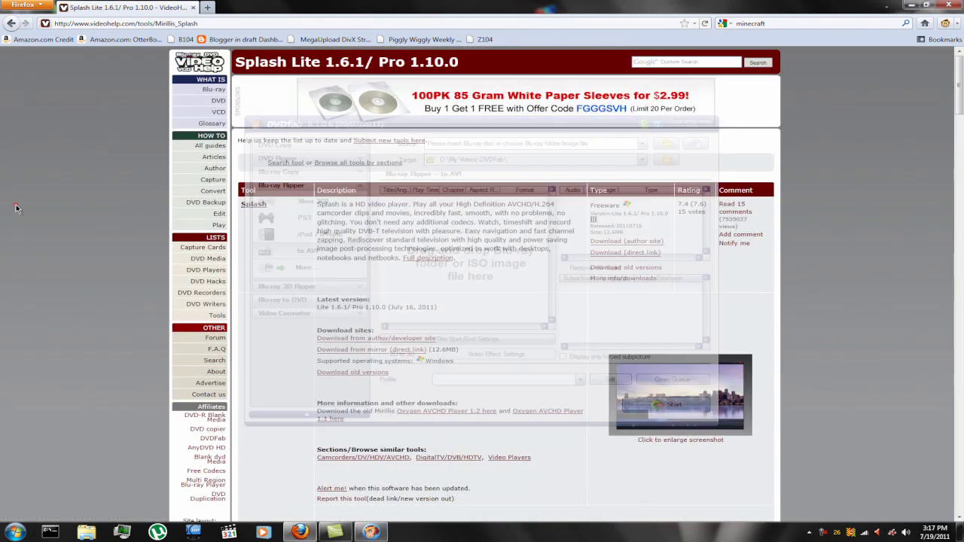
pyautogui.hotkey('alt', 'Left')
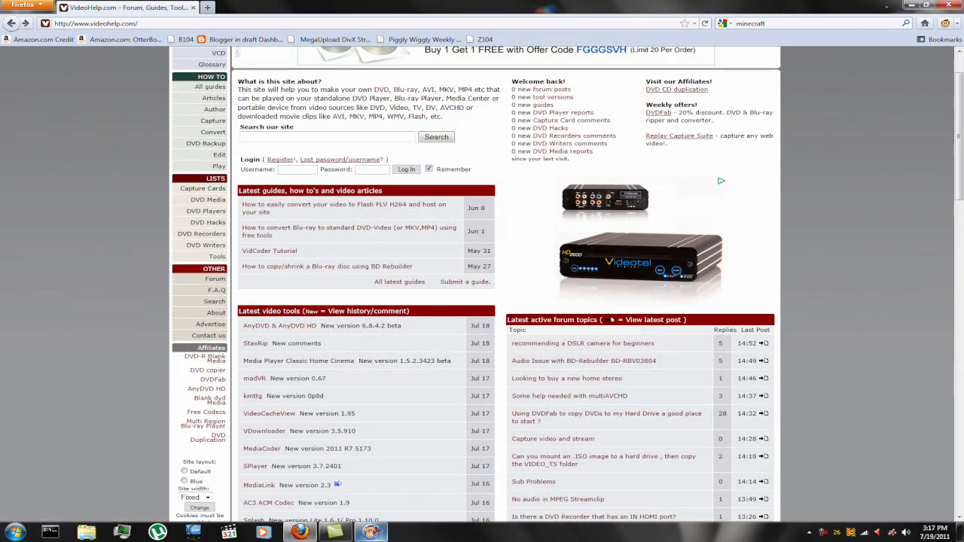
pyautogui.click(369, 533)
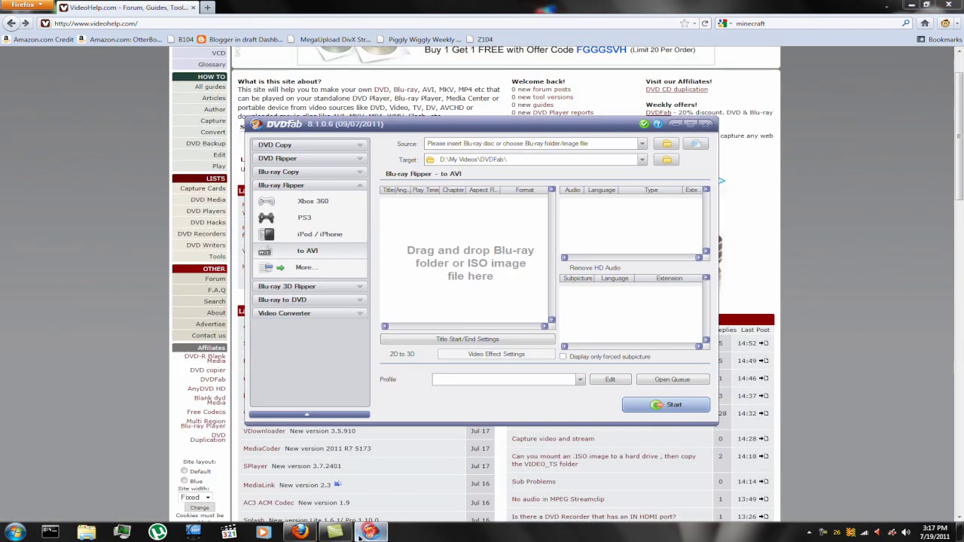
# Switch DVDFab to Blu-ray Copy Full Disc mode and bring Firefox back in front
pyautogui.click(278, 173)
pyautogui.click(277, 158)
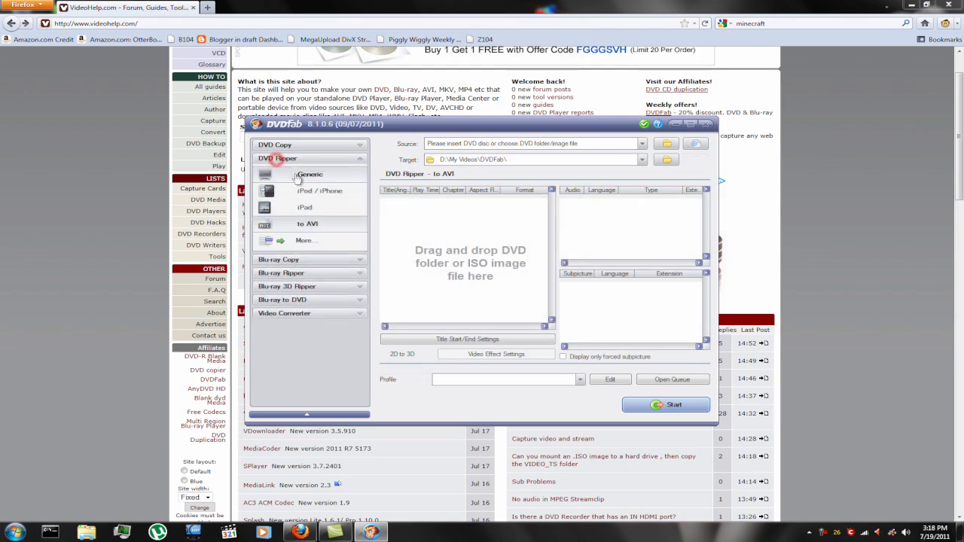
pyautogui.click(298, 260)
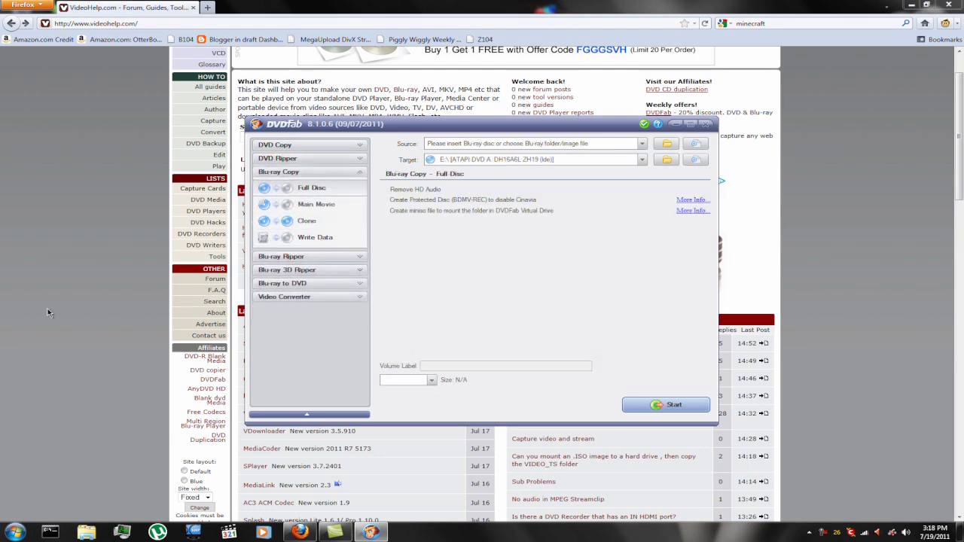
pyautogui.click(78, 242)
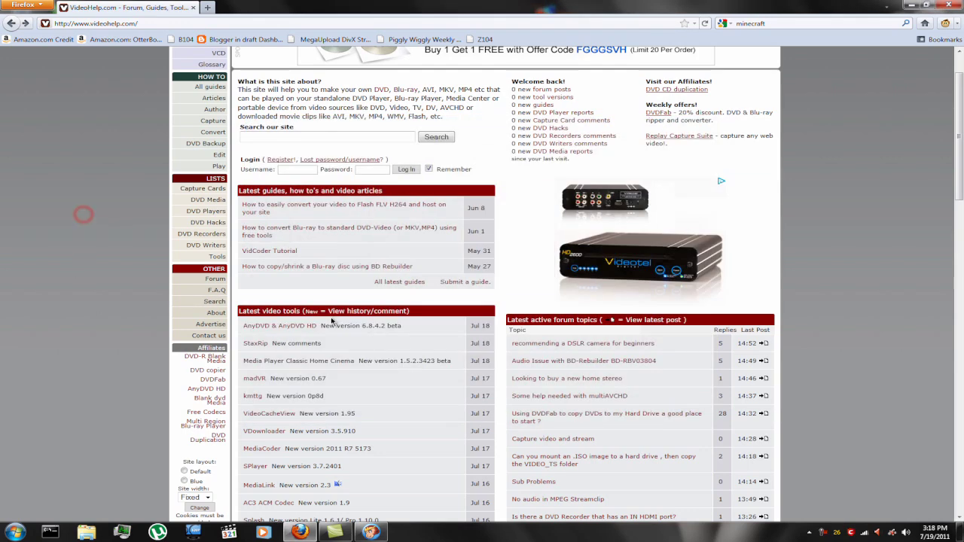
# Scroll through the VideoHelp home page's latest tools and forum lists
pyautogui.scroll(2, 331, 322)
pyautogui.scroll(-2, 332, 321)
pyautogui.moveTo(288, 405)
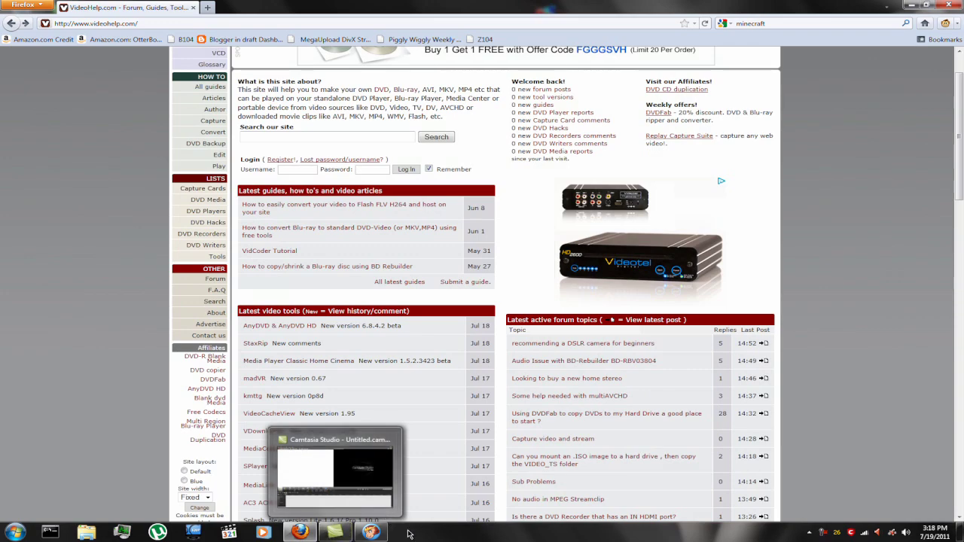
pyautogui.scroll(2, 163, 260)
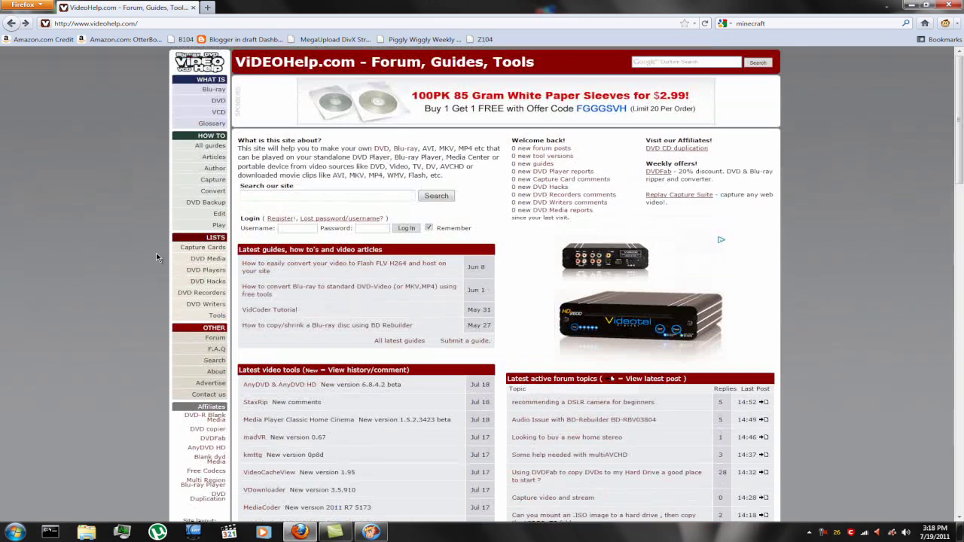
pyautogui.scroll(-3, 164, 241)
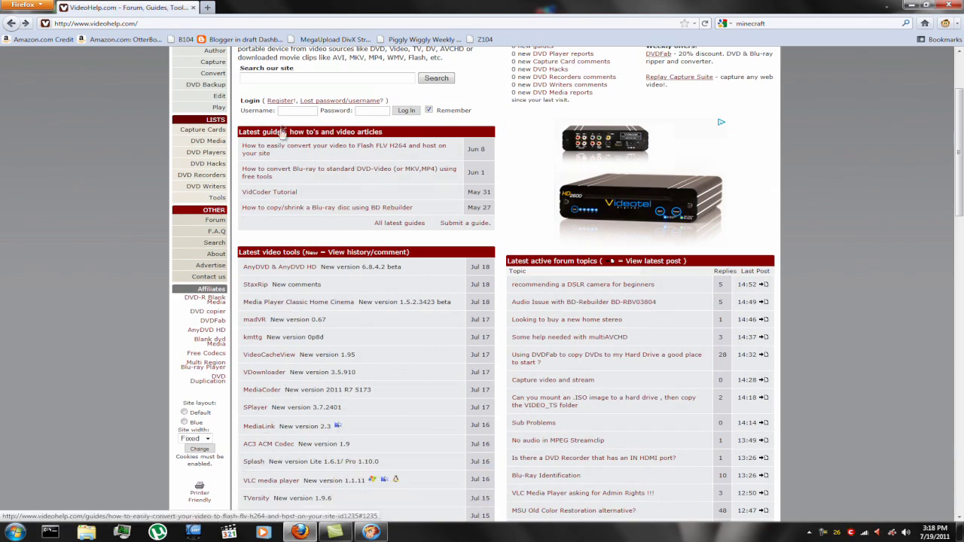
pyautogui.scroll(-8, 263, 236)
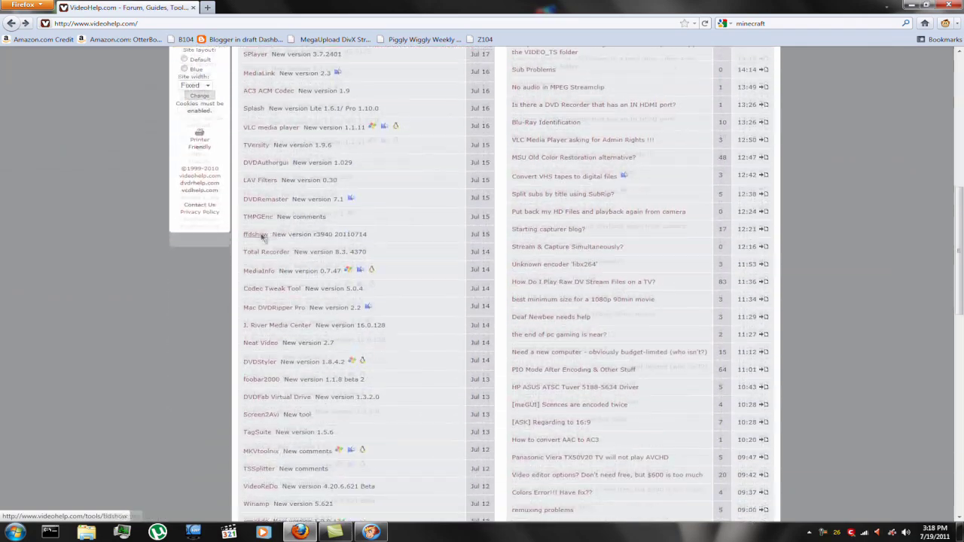
pyautogui.scroll(-3, 263, 237)
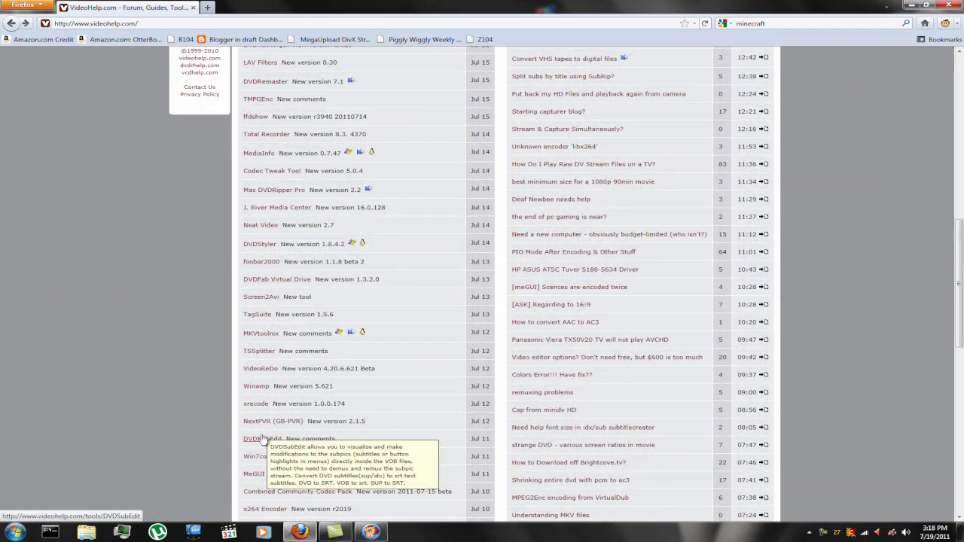
pyautogui.scroll(-2, 262, 439)
pyautogui.scroll(-3, 262, 438)
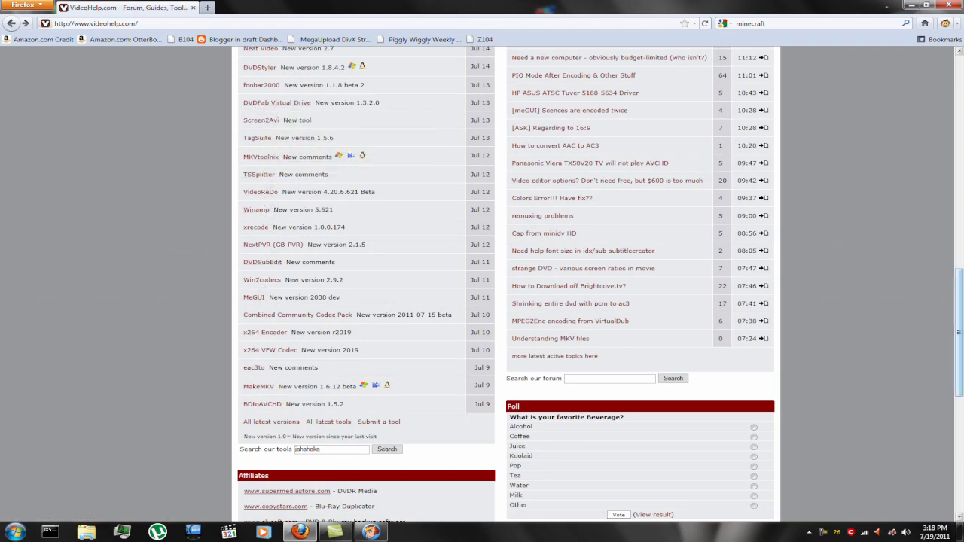
pyautogui.scroll(1, 601, 285)
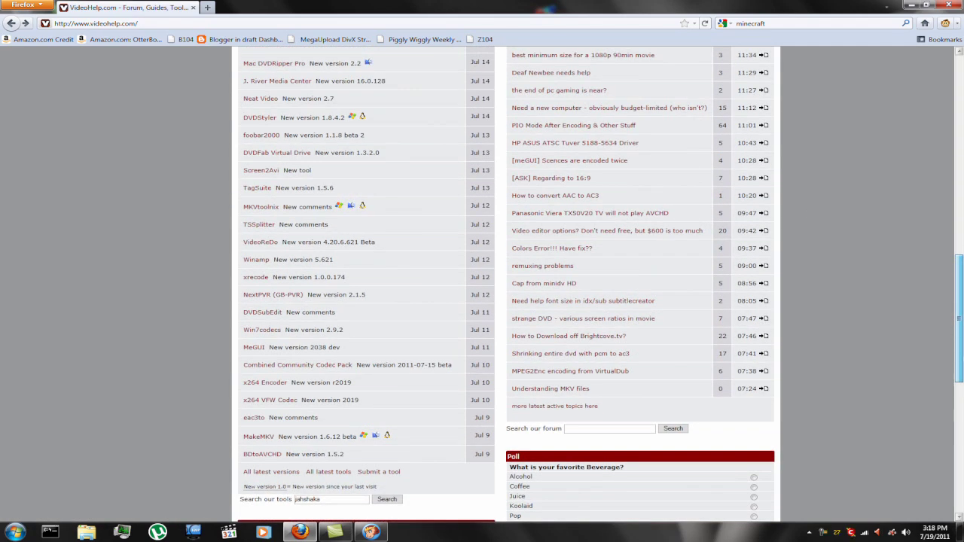
pyautogui.scroll(2, 962, 338)
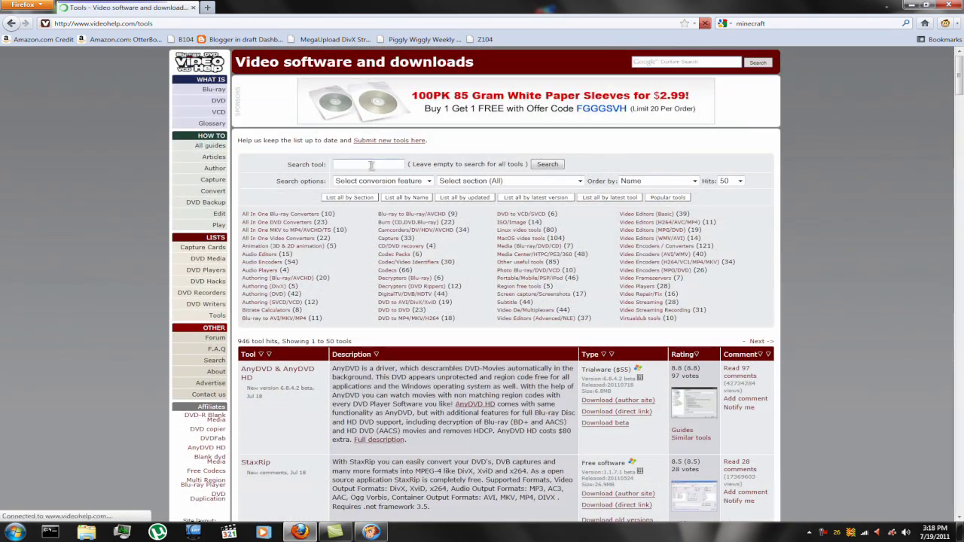
# Search VideoHelp tools for 'dvdfab' and open the DVDFab page from the 13 results
pyautogui.click(370, 166)
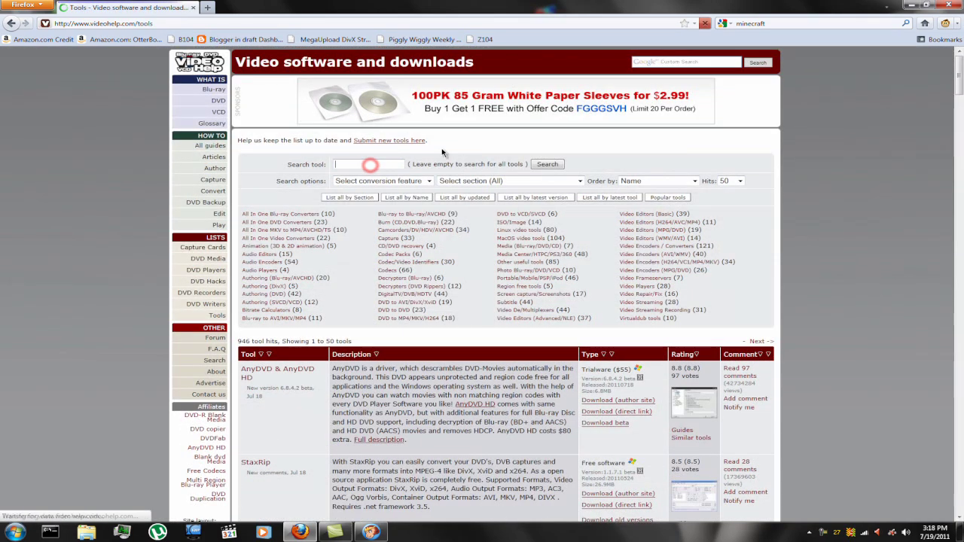
pyautogui.write('dvdfa')
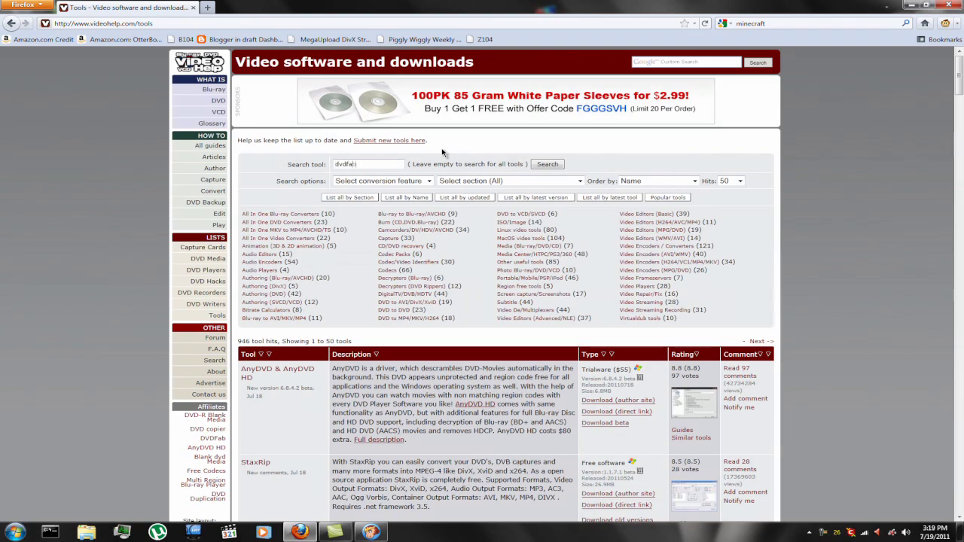
pyautogui.write('b')
pyautogui.press('Return')
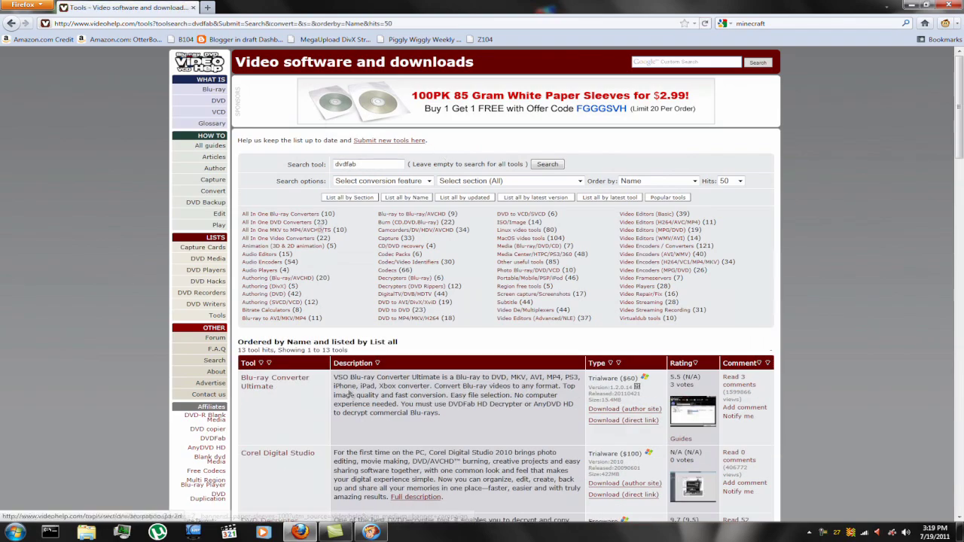
pyautogui.scroll(-5, 271, 399)
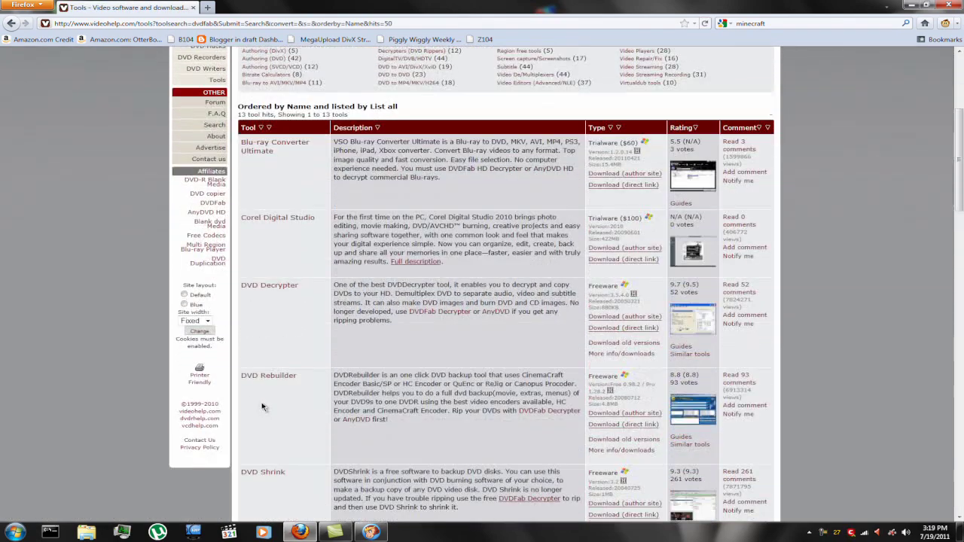
pyautogui.scroll(-6, 263, 408)
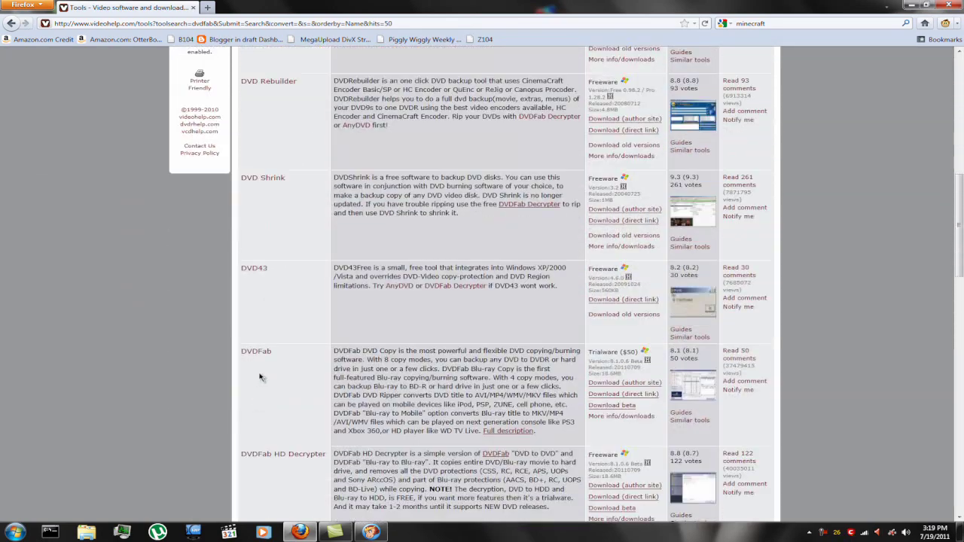
pyautogui.click(256, 351)
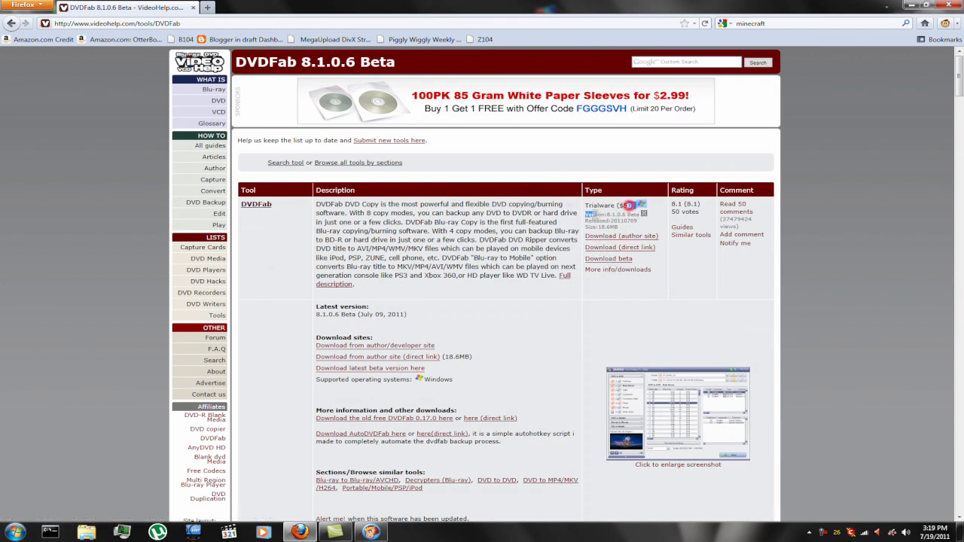
# Read the DVDFab 8.1.0.6 Beta page, highlight its Latest version text, and minimize DVDFab
pyautogui.click(611, 216)
pyautogui.scroll(-2, 637, 266)
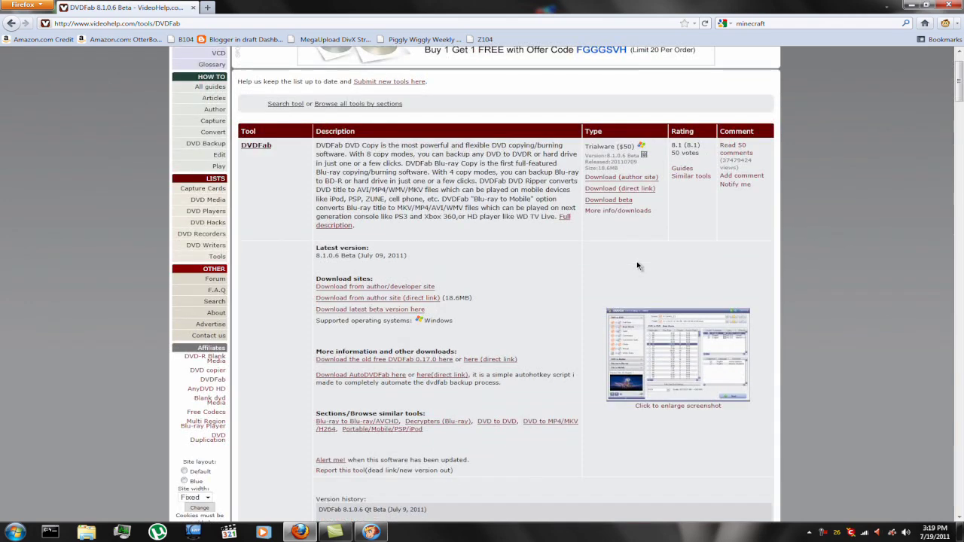
pyautogui.scroll(-2, 638, 266)
pyautogui.moveTo(395, 196); pyautogui.dragTo(271, 205)
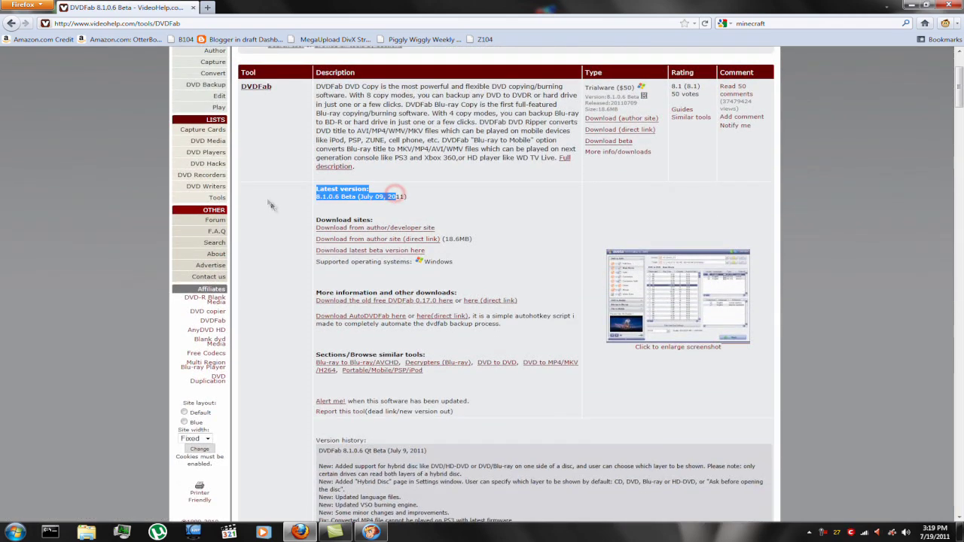
pyautogui.click(370, 533)
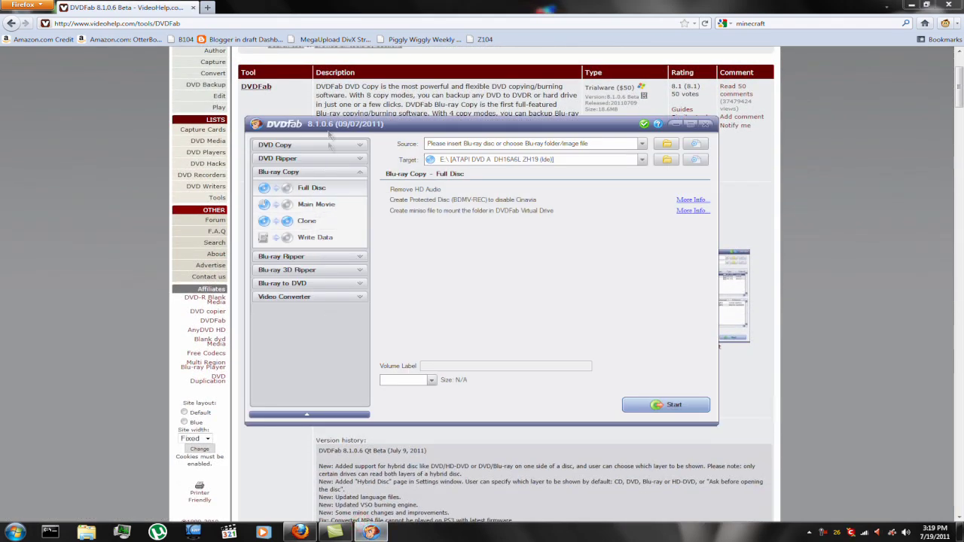
pyautogui.click(675, 124)
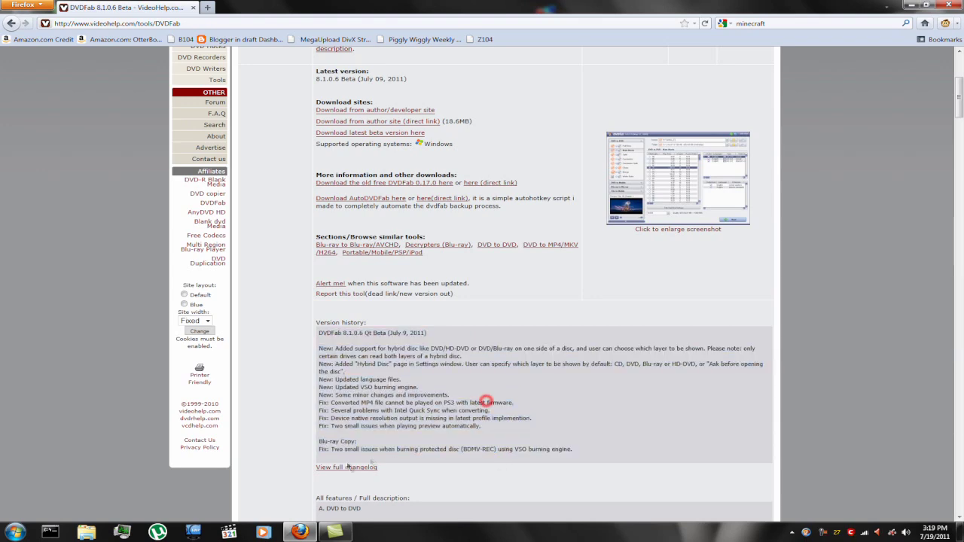
# Review the version history links, then reopen the DVDFab window
pyautogui.moveTo(395, 464); pyautogui.dragTo(322, 470)
pyautogui.click(419, 475)
pyautogui.scroll(4, 419, 486)
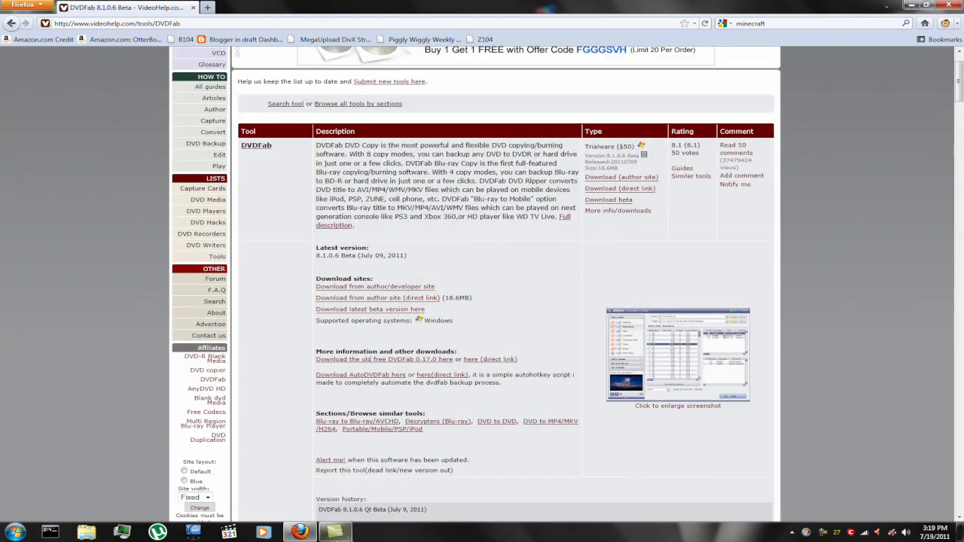
pyautogui.click(807, 532)
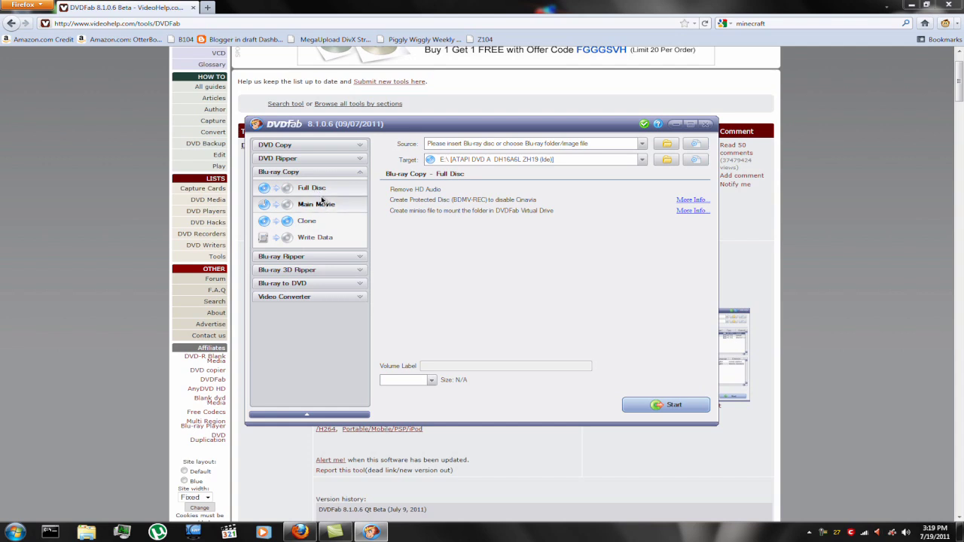
# Choose D:\My Videos\Blu-Ray\RIDDICK as the Blu-ray source folder
pyautogui.click(503, 143)
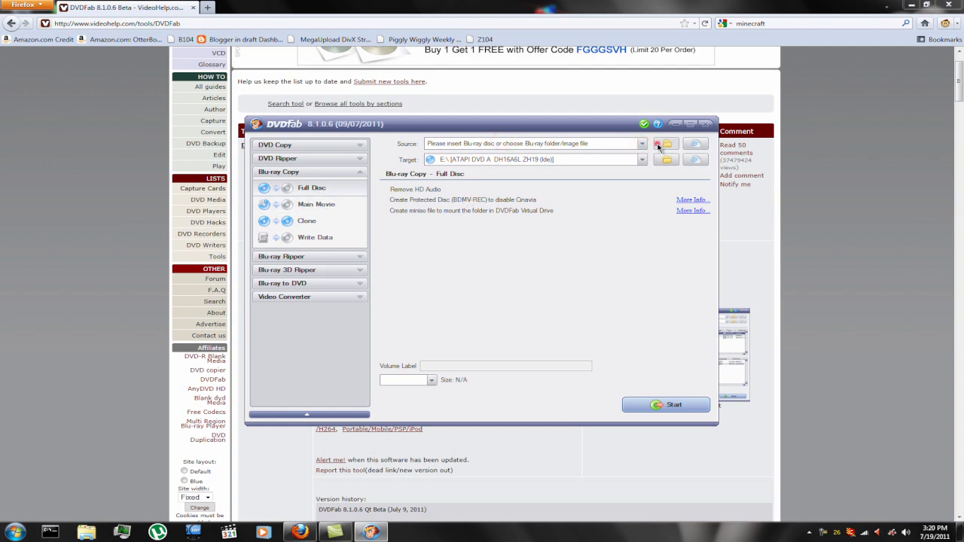
pyautogui.click(656, 145)
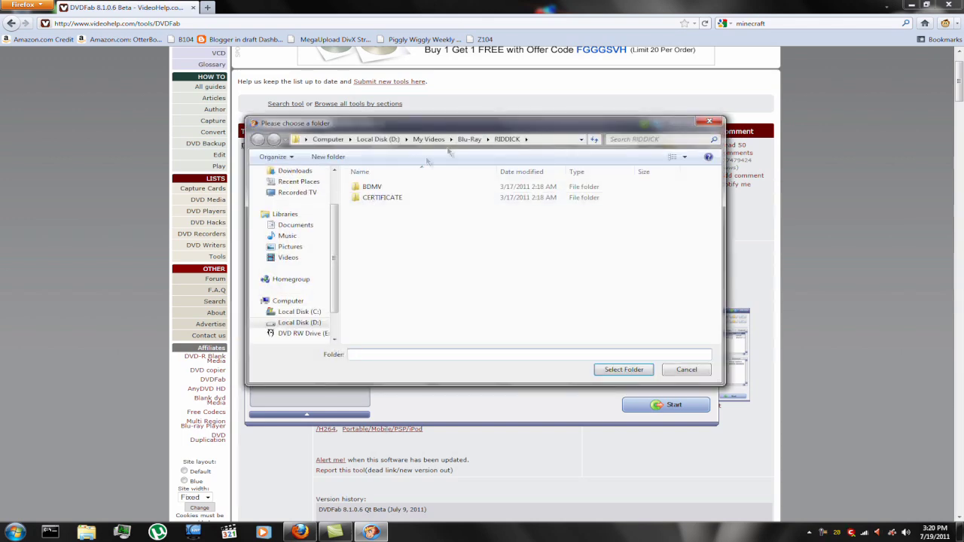
pyautogui.click(625, 369)
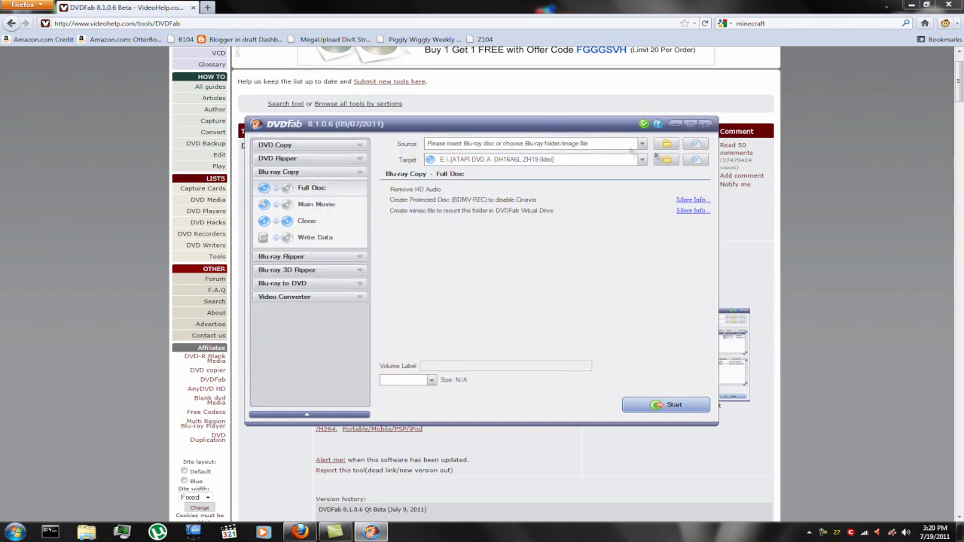
pyautogui.moveTo(470, 209); pyautogui.dragTo(470, 192)
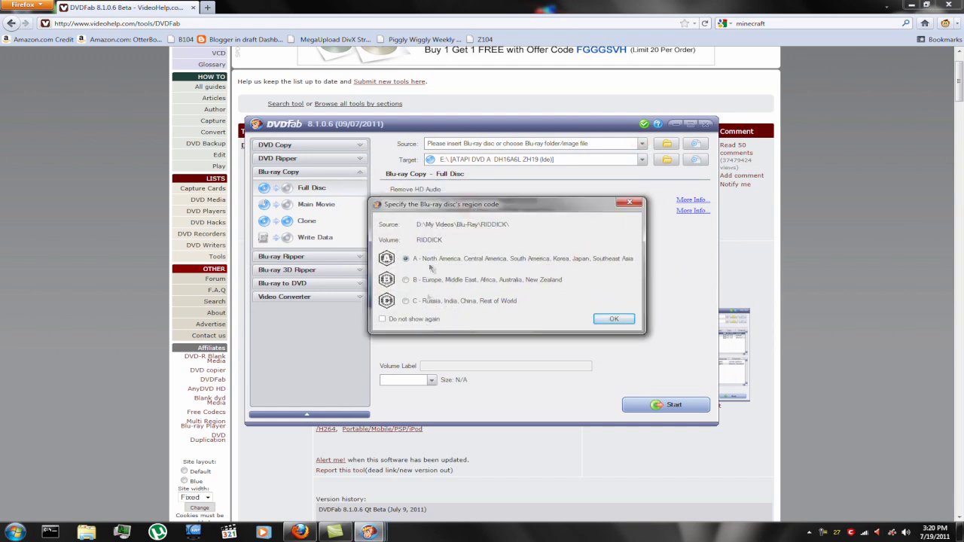
# Accept region A, keep the RIDDICK label, and set output back to BD50 after trying BD25
pyautogui.click(615, 319)
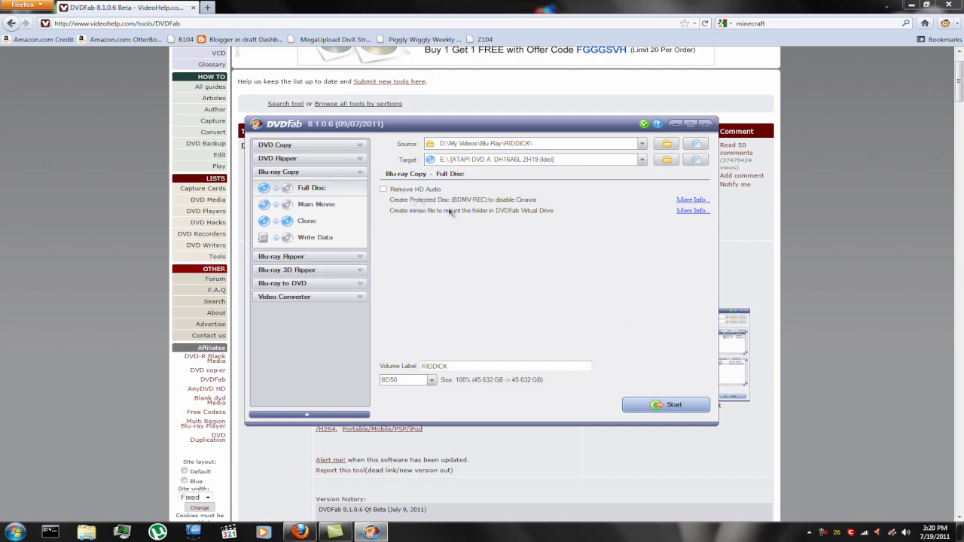
pyautogui.click(455, 370)
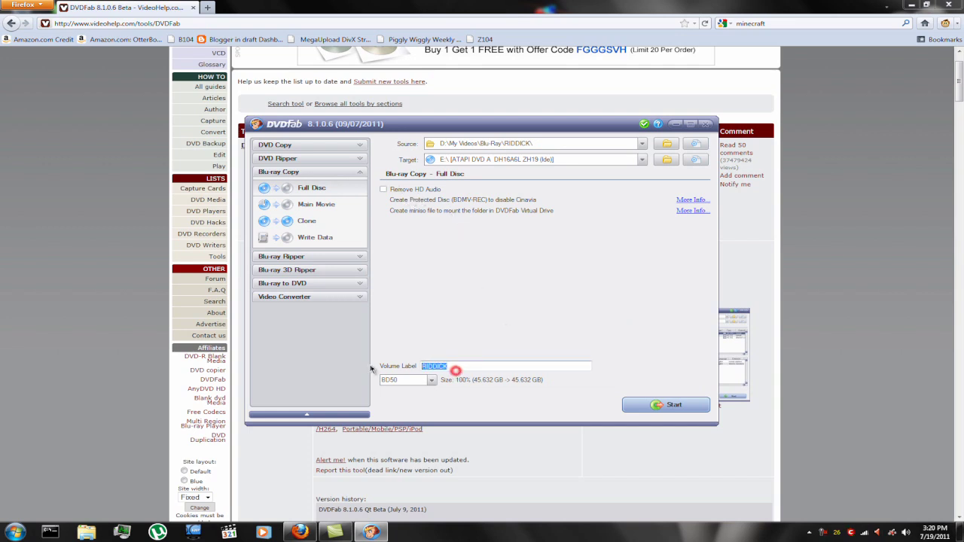
pyautogui.click(410, 381)
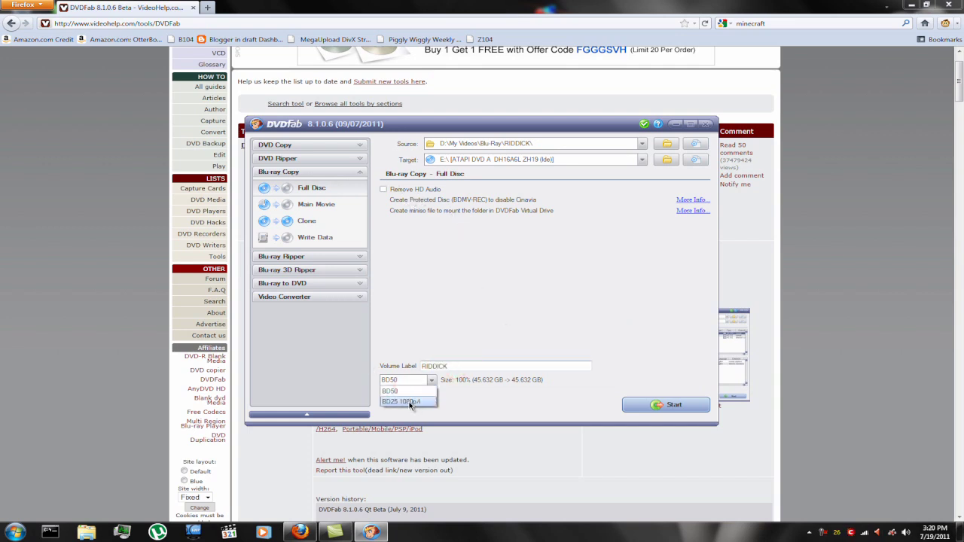
pyautogui.click(411, 402)
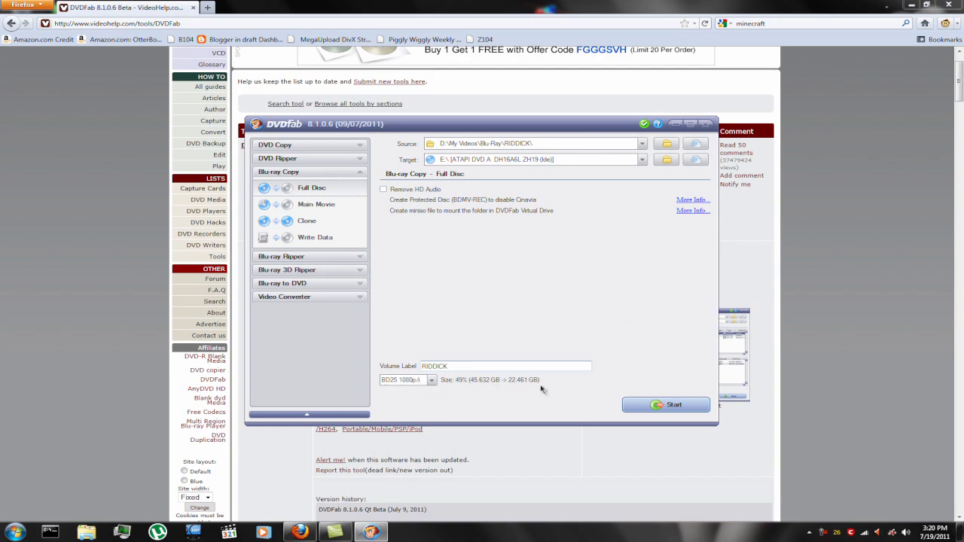
pyautogui.click(422, 381)
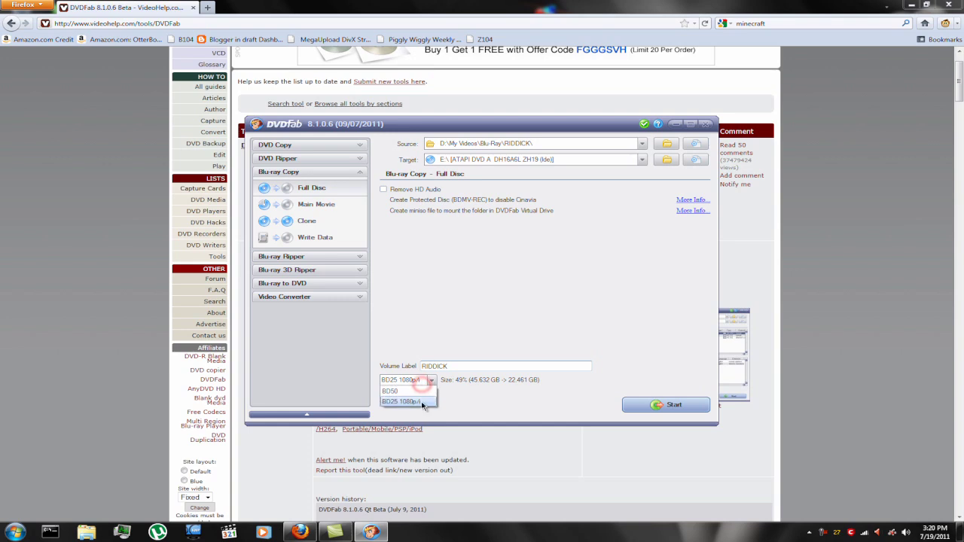
pyautogui.click(418, 393)
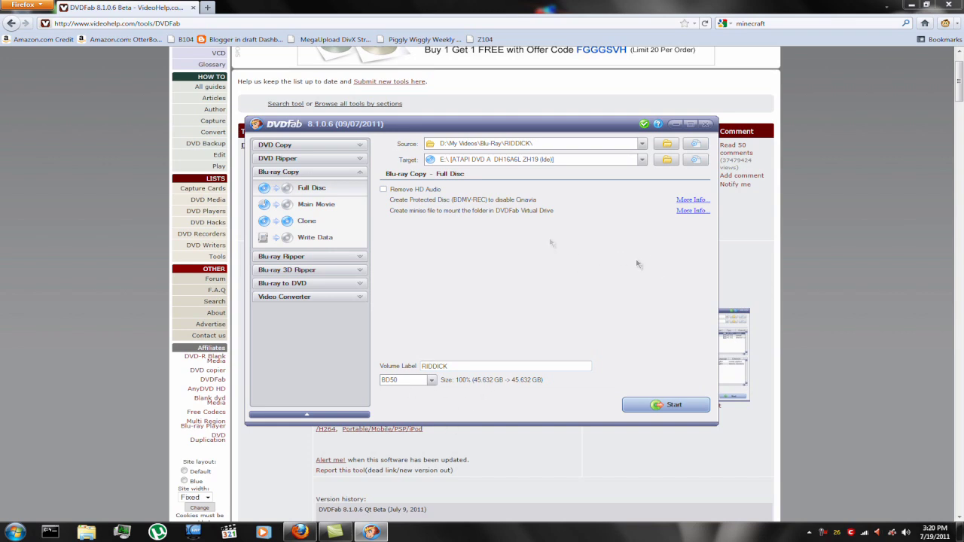
pyautogui.click(340, 257)
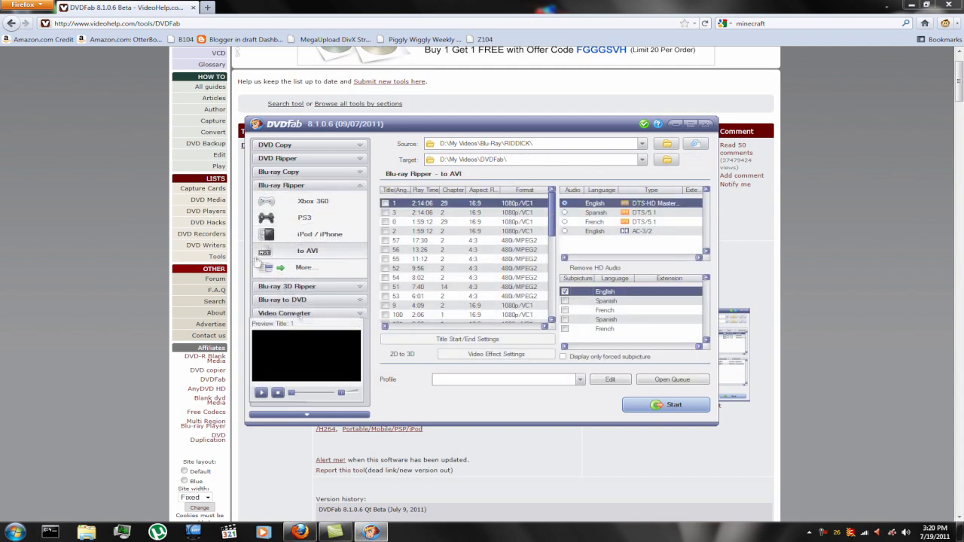
# Change the Blu-ray Ripper output format to MKV, then return to the Full Disc copy panel
pyautogui.click(303, 268)
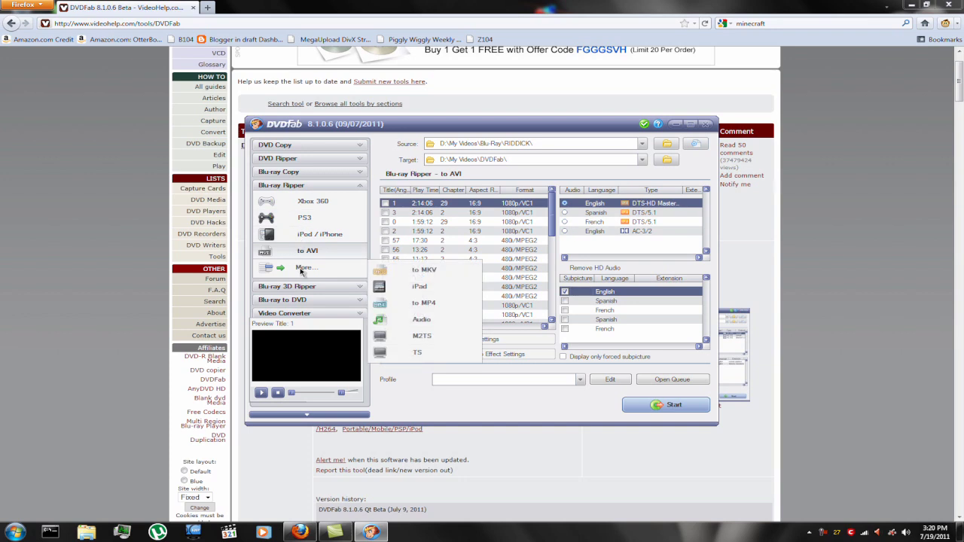
pyautogui.click(418, 271)
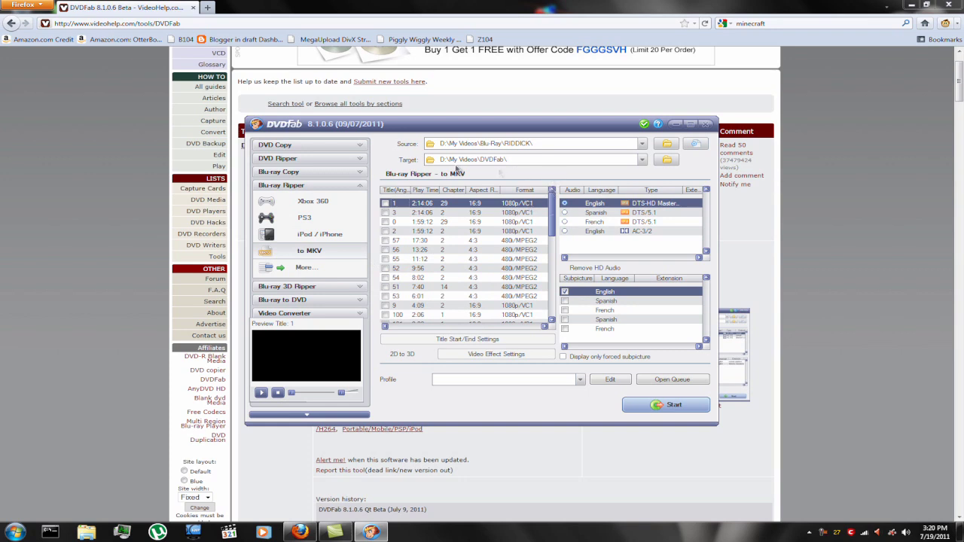
pyautogui.click(335, 175)
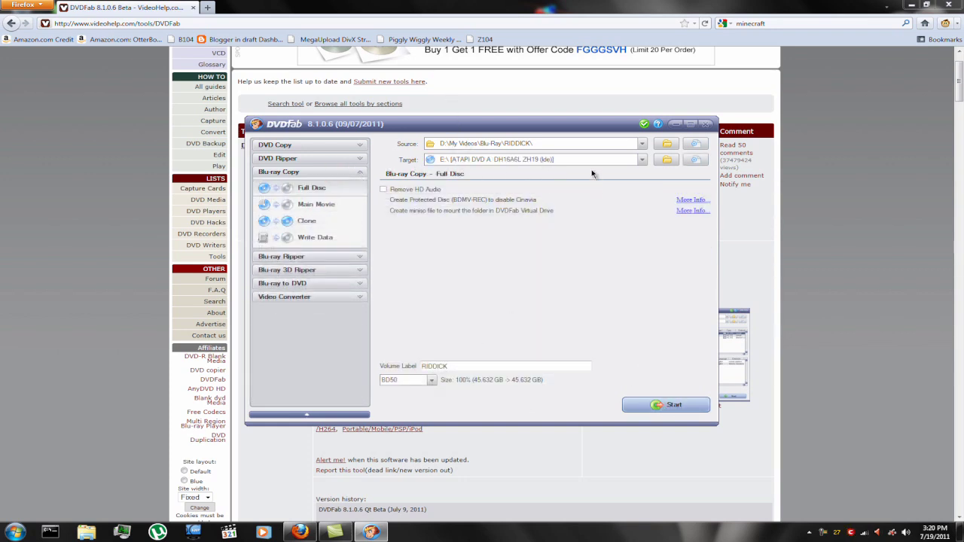
# Set the output target to D:\My Videos\DVDFab\ and show the Blu-ray Ripper to MKV panel
pyautogui.click(641, 160)
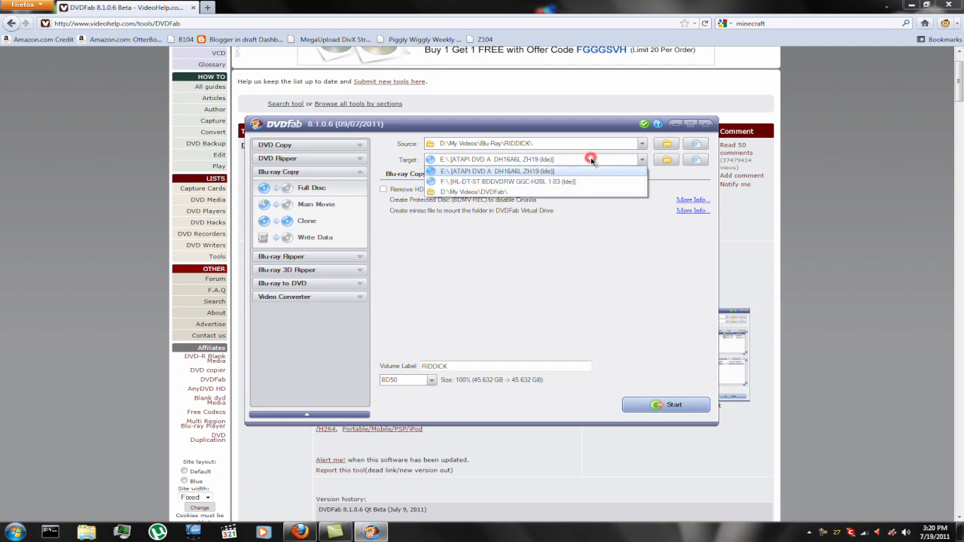
pyautogui.click(571, 193)
pyautogui.click(570, 159)
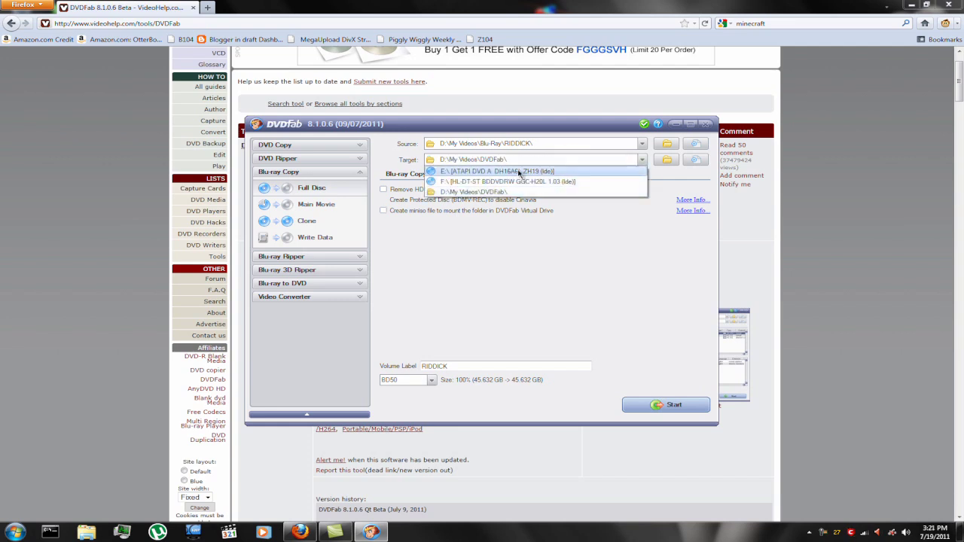
pyautogui.click(472, 277)
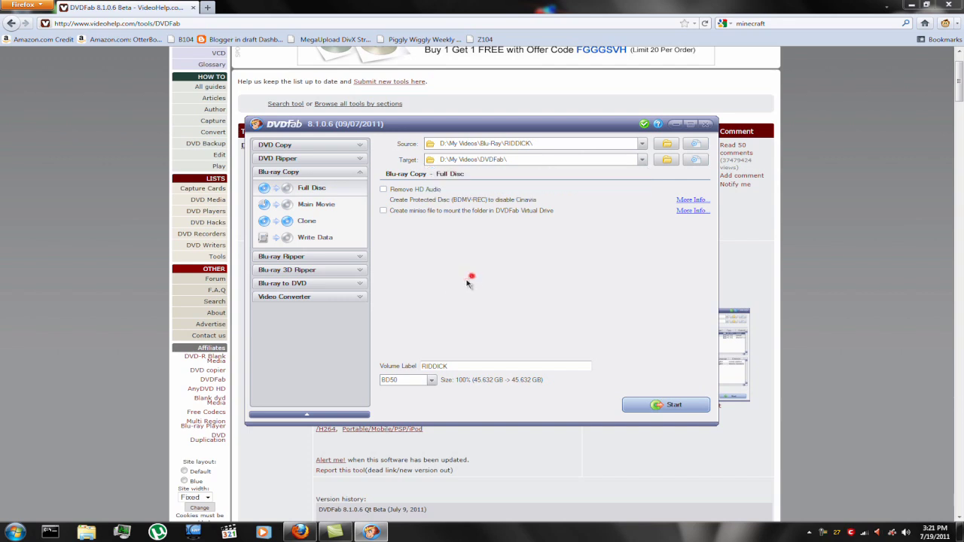
pyautogui.click(311, 265)
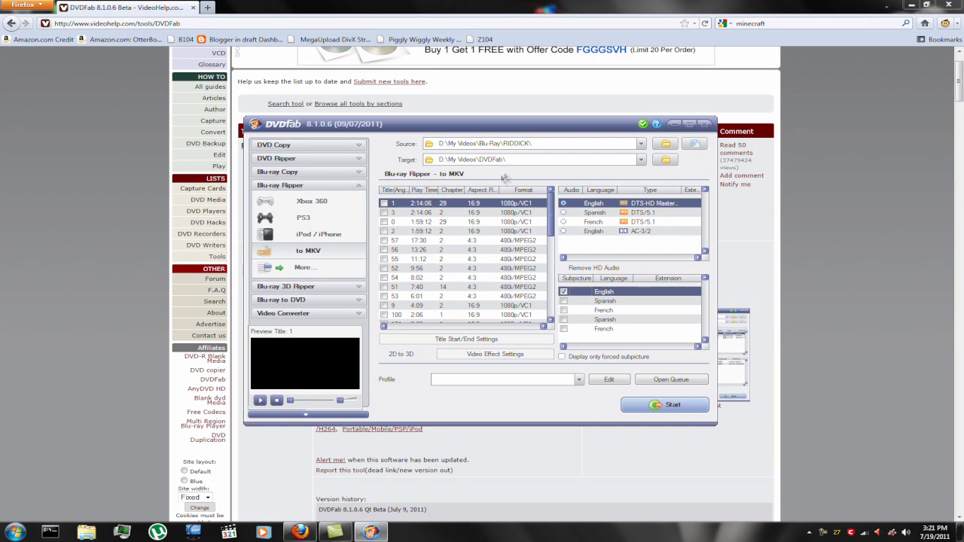
pyautogui.click(302, 267)
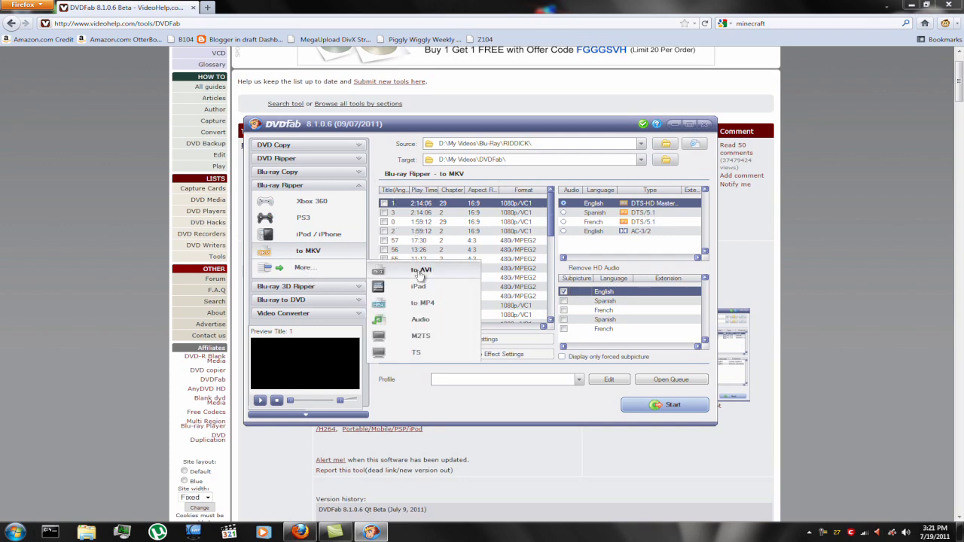
pyautogui.click(312, 251)
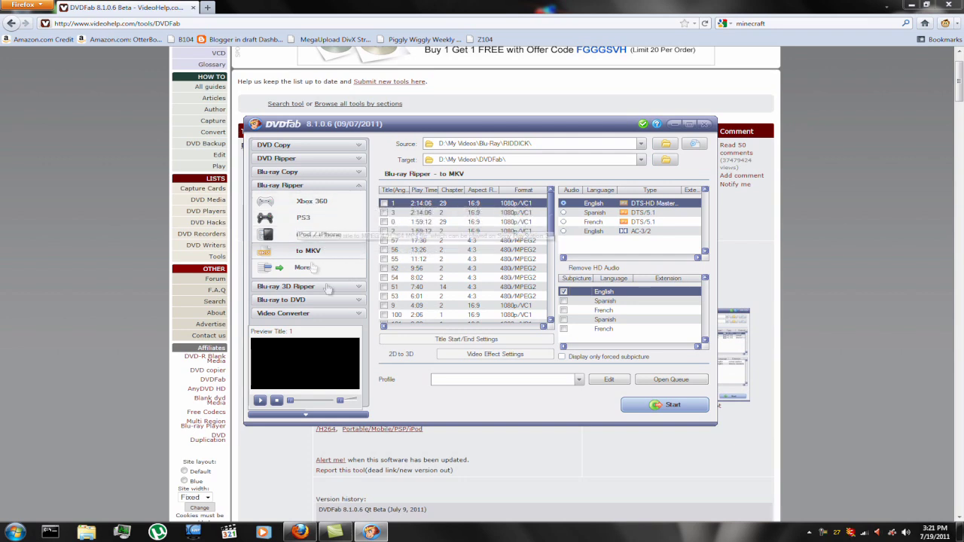
pyautogui.click(279, 276)
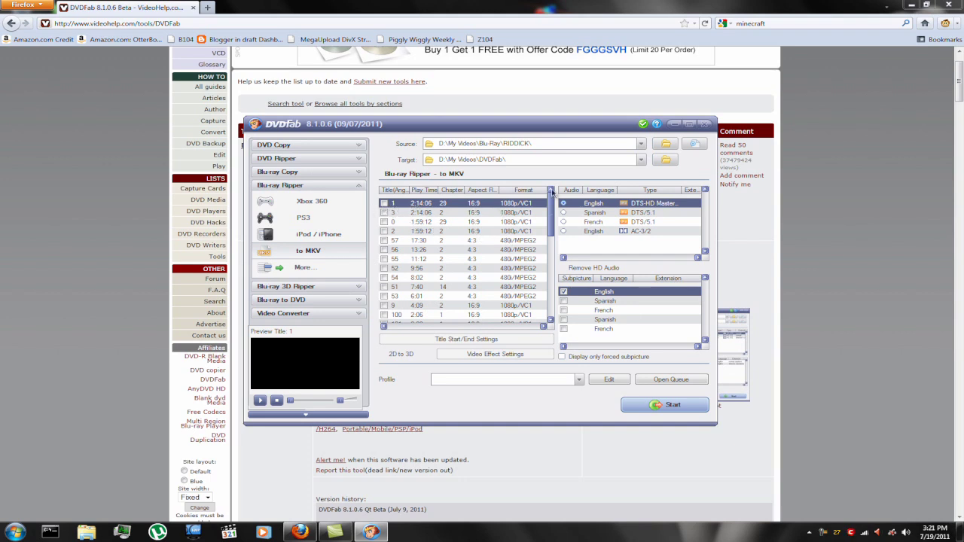
# Reload the RIDDICK folder as the source and accept region A
pyautogui.click(666, 143)
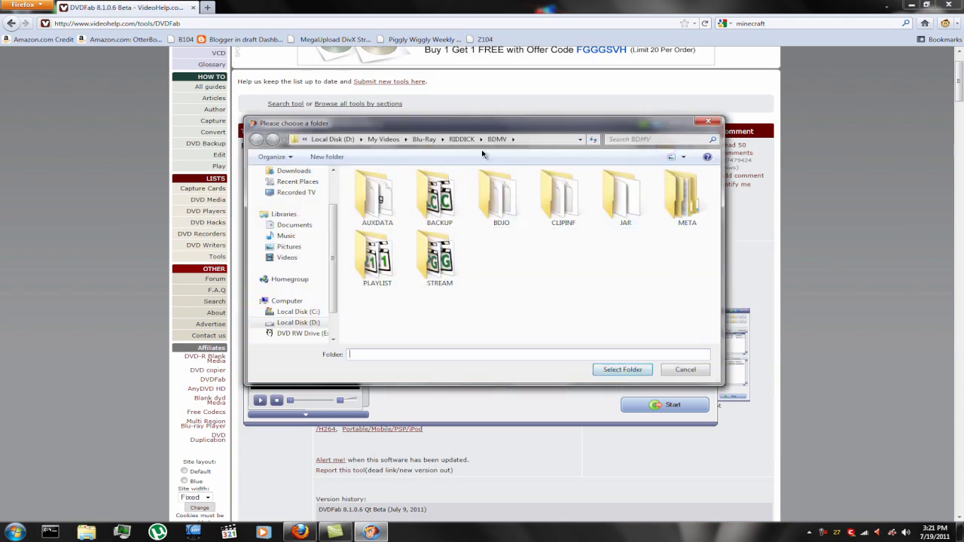
pyautogui.click(461, 139)
pyautogui.click(622, 370)
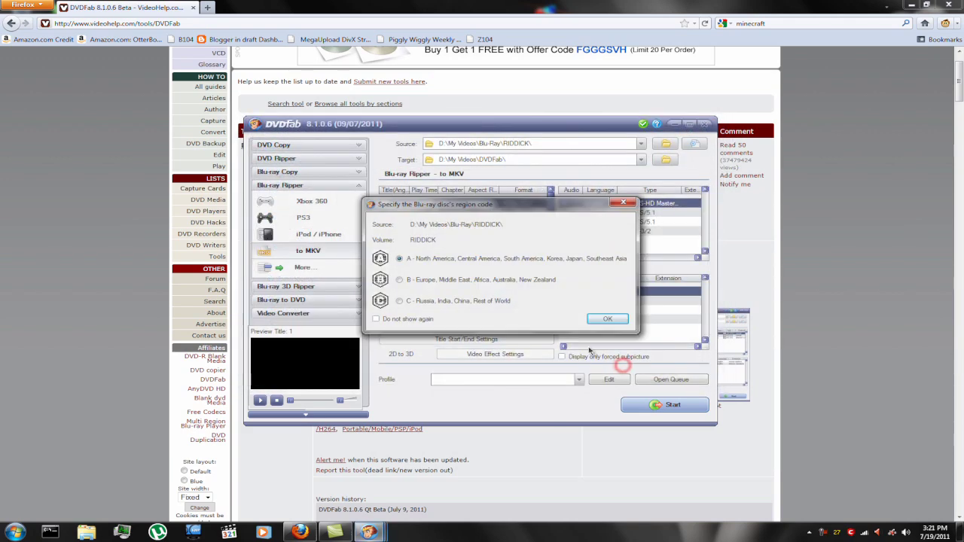
pyautogui.click(609, 319)
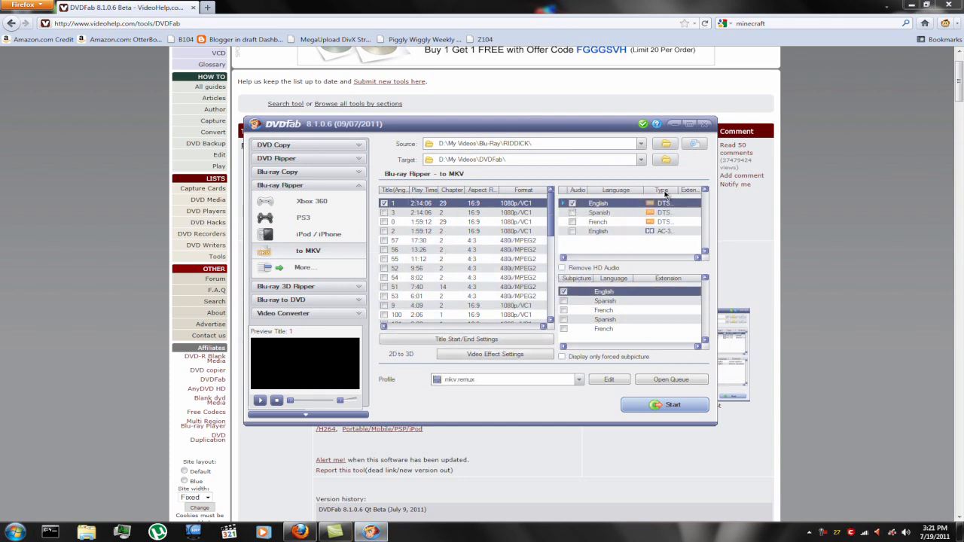
# Widen the audio Type column and uncheck the English subtitle
pyautogui.moveTo(682, 194); pyautogui.dragTo(719, 194)
pyautogui.moveTo(606, 258); pyautogui.dragTo(563, 247)
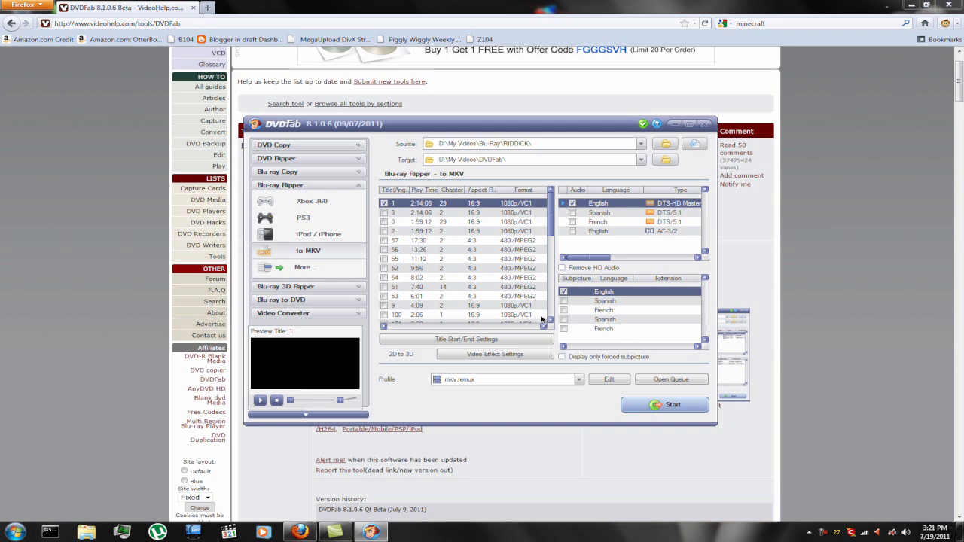
pyautogui.click(564, 293)
# Switch the RIDDICK rip profile from mkv.h264.test to mkv.x264.ac3
pyautogui.click(510, 383)
pyautogui.click(511, 382)
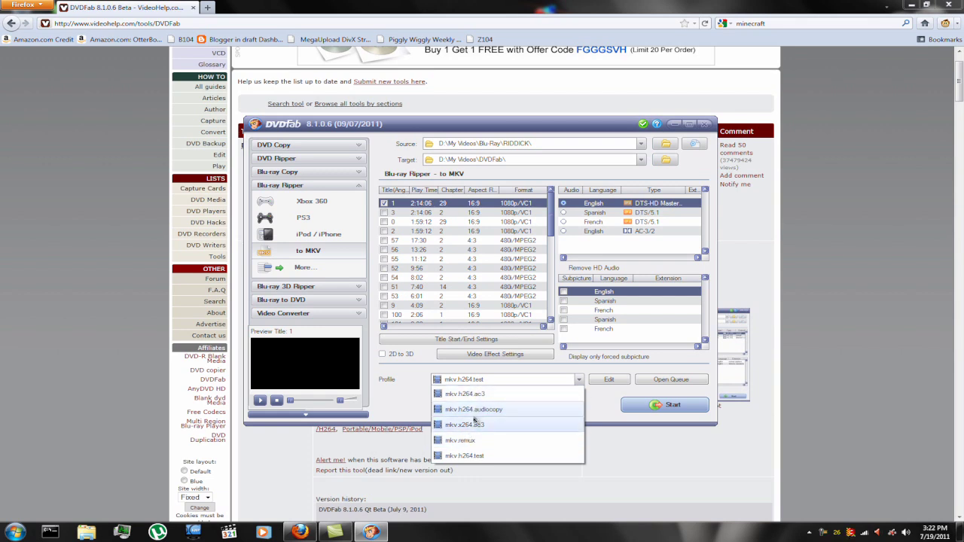
pyautogui.click(474, 426)
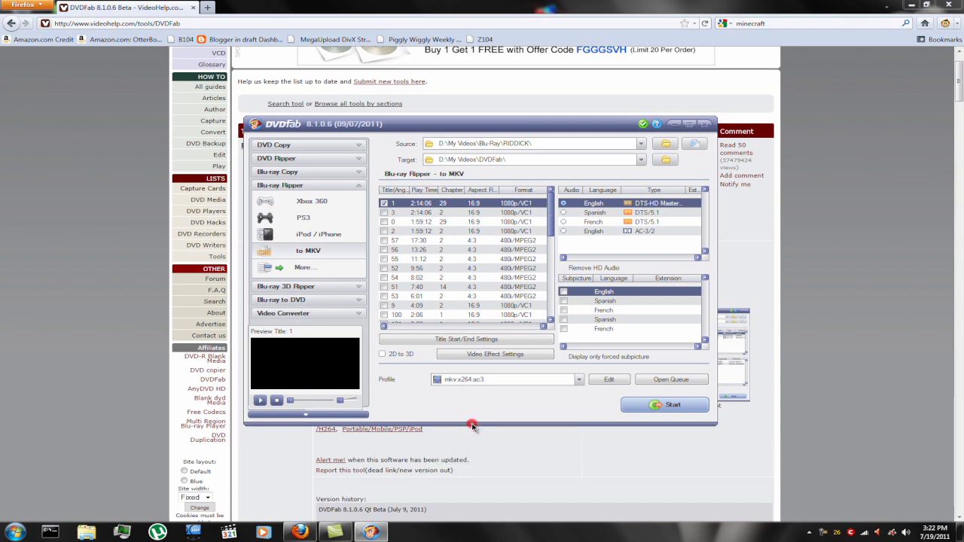
# Open the profile's conversion settings and set the frame resolution to 720x300
pyautogui.click(616, 380)
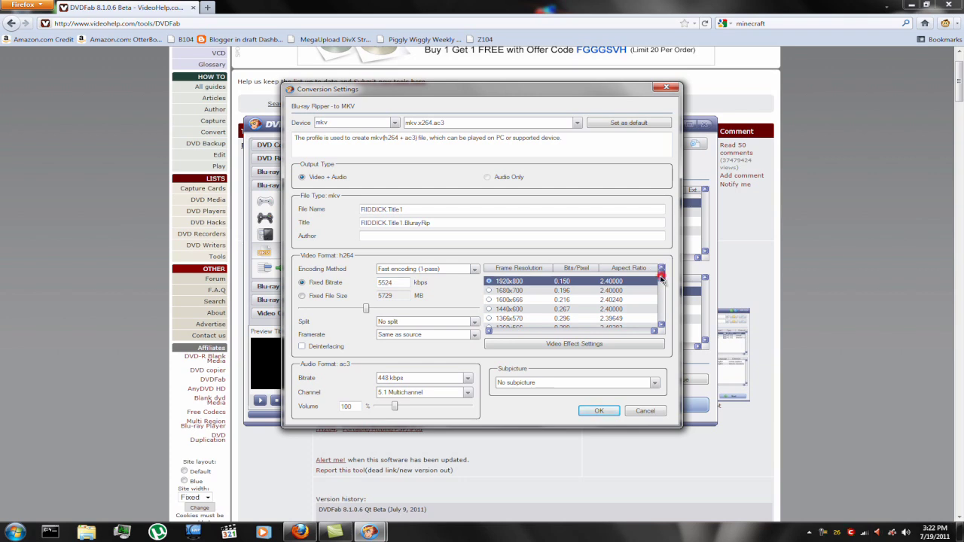
pyautogui.moveTo(662, 279); pyautogui.dragTo(663, 296)
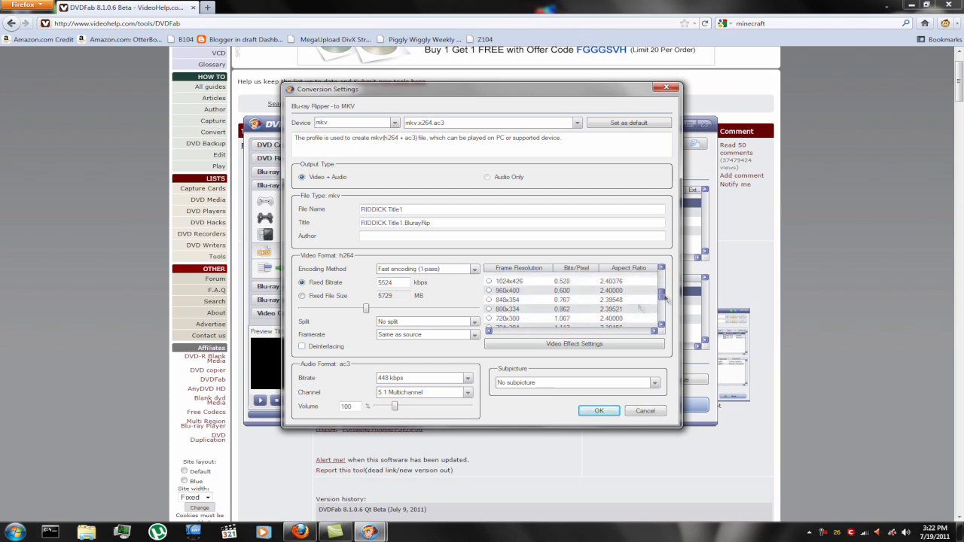
pyautogui.click(489, 318)
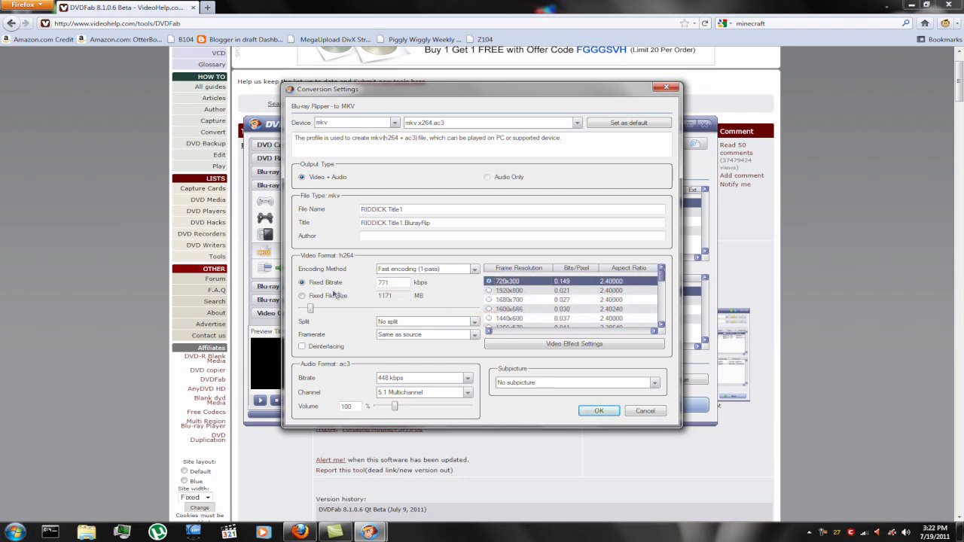
# Use Fixed File Size with a target of 1842 MB
pyautogui.click(329, 297)
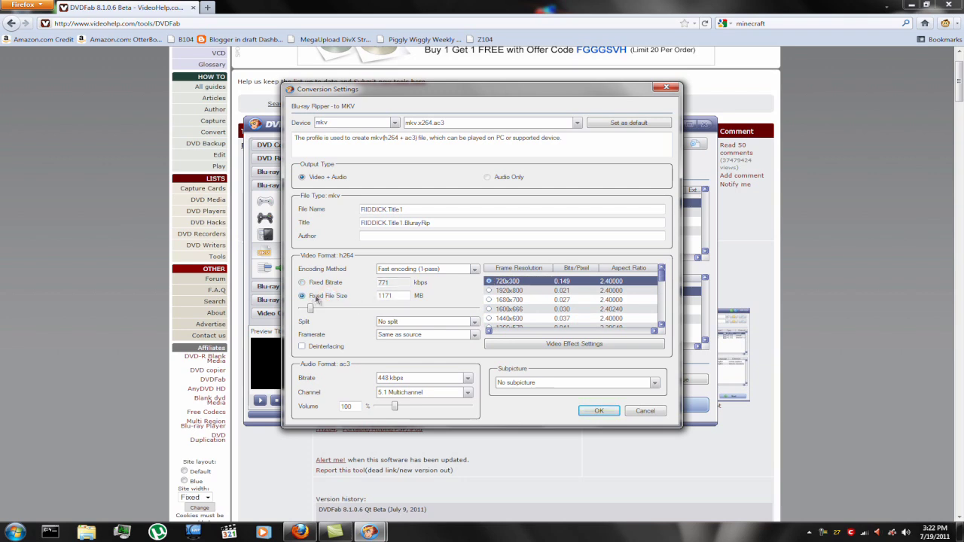
pyautogui.doubleClick(399, 295)
pyautogui.write('1842')
pyautogui.press('BackSpace')
pyautogui.write('3')
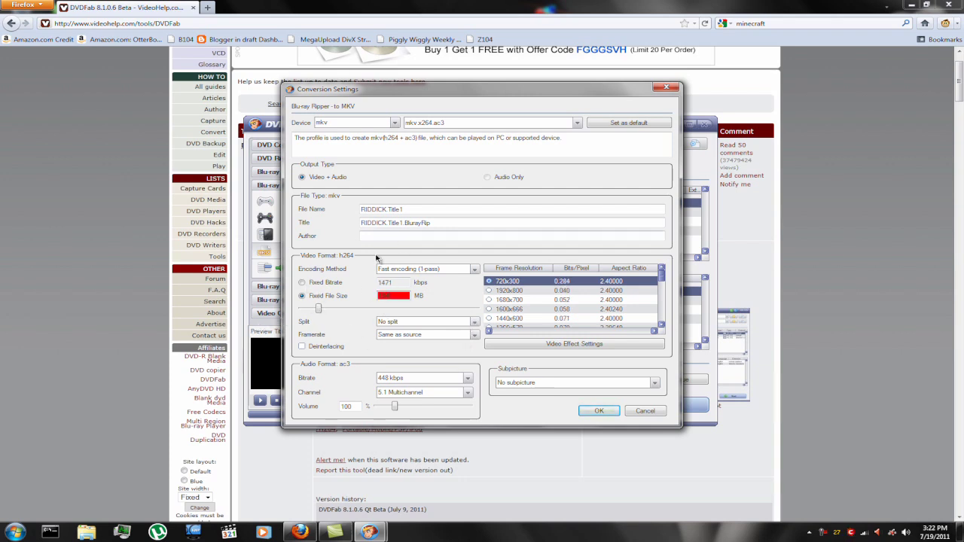
pyautogui.press('BackSpace')
pyautogui.write('1')
pyautogui.press('BackSpace')
pyautogui.write('2')
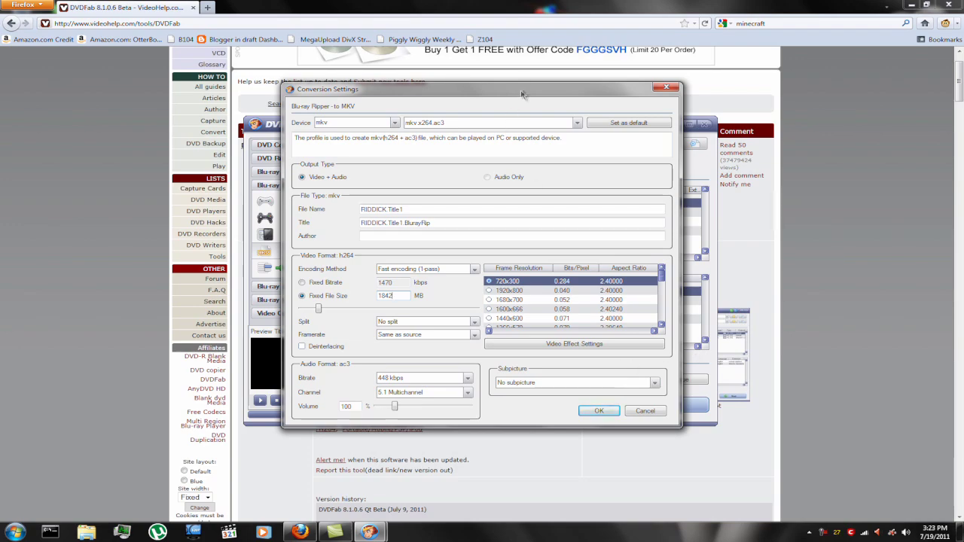
pyautogui.moveTo(522, 94); pyautogui.dragTo(542, 66)
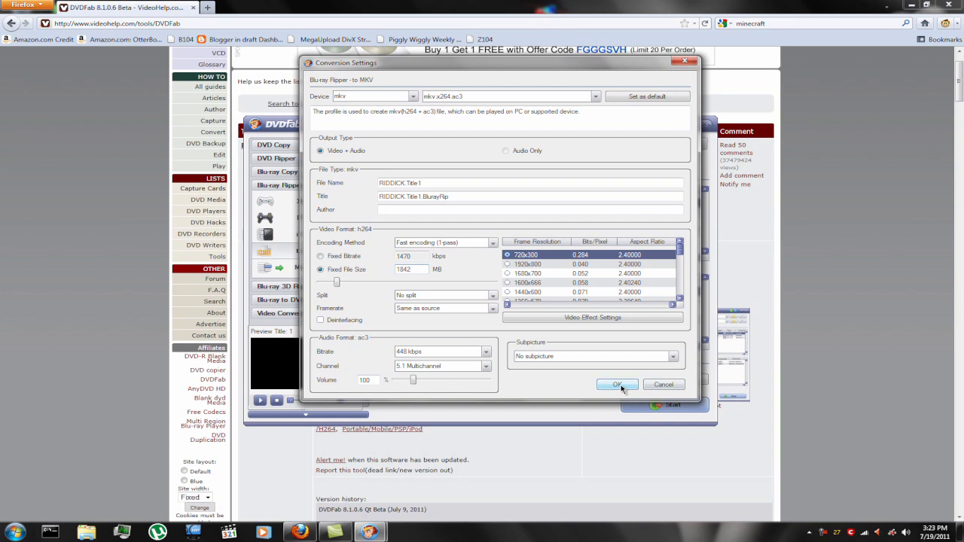
# Keep Fast encoding (1-pass), review the File Name and Title fields, and accept the settings
pyautogui.click(413, 243)
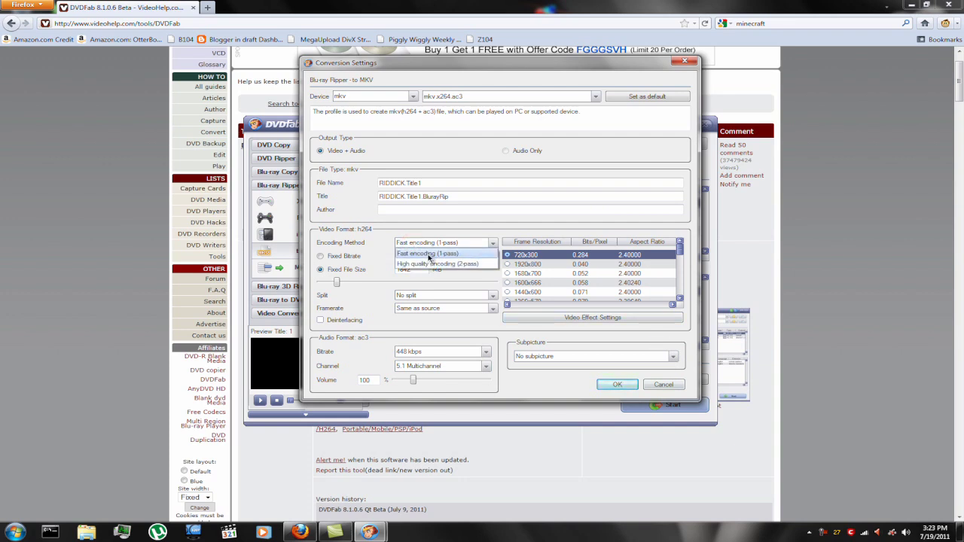
pyautogui.click(434, 253)
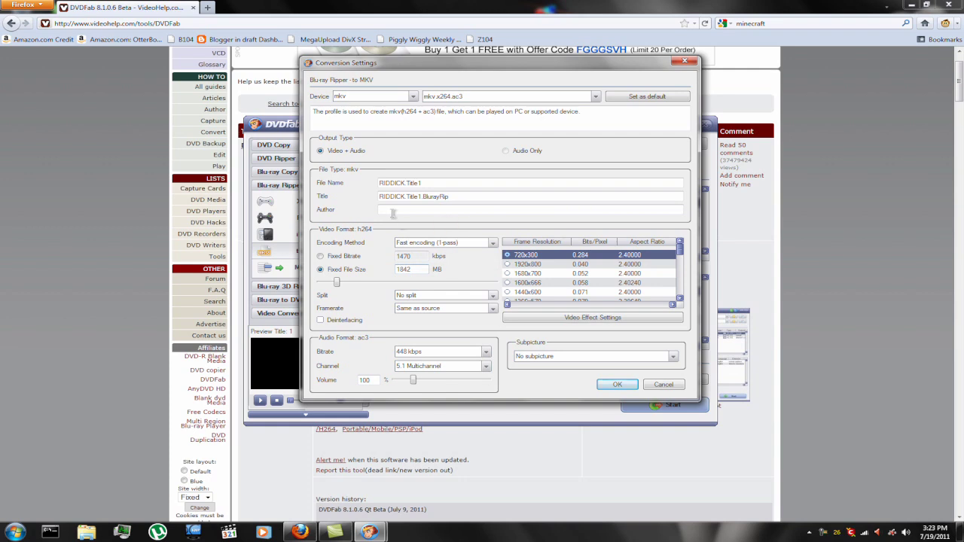
pyautogui.doubleClick(455, 198)
pyautogui.doubleClick(426, 185)
pyautogui.doubleClick(455, 198)
pyautogui.click(506, 151)
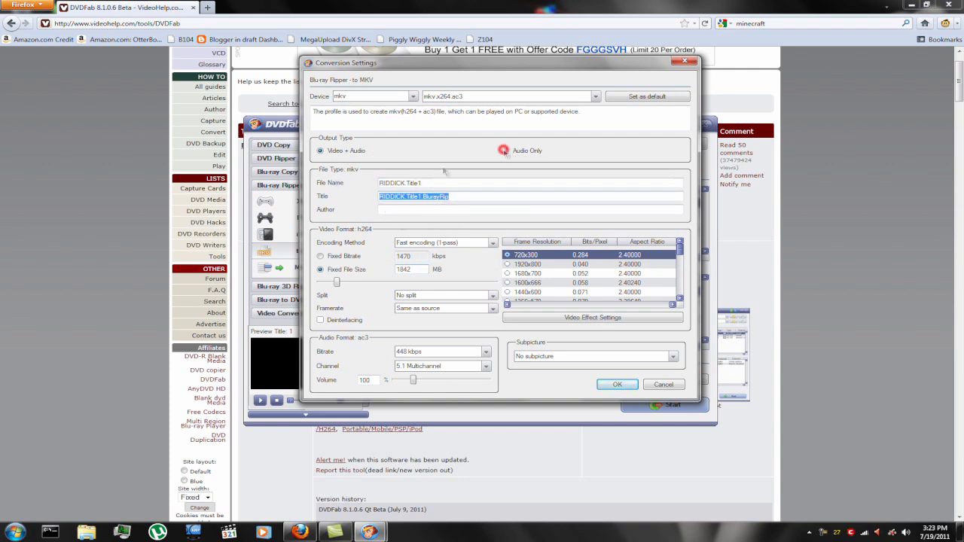
pyautogui.click(616, 386)
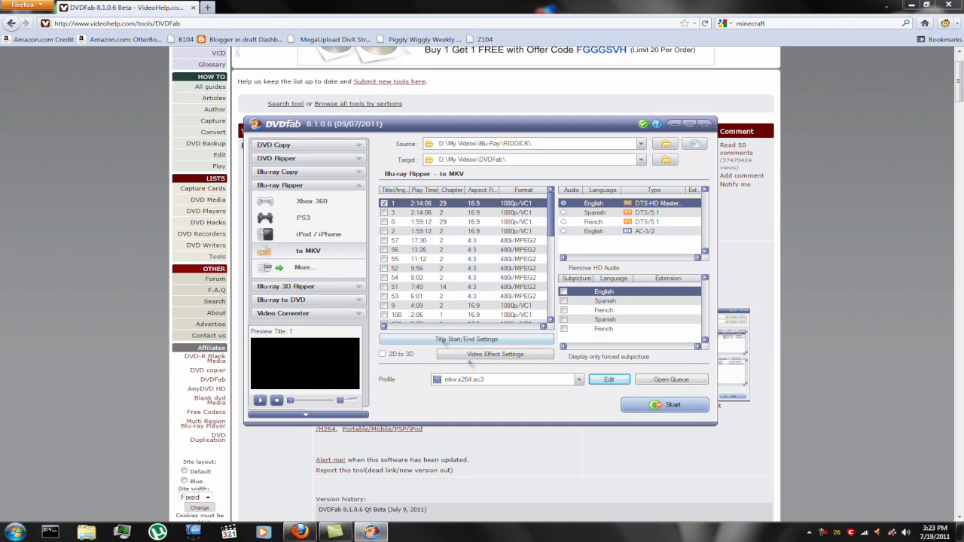
pyautogui.click(669, 412)
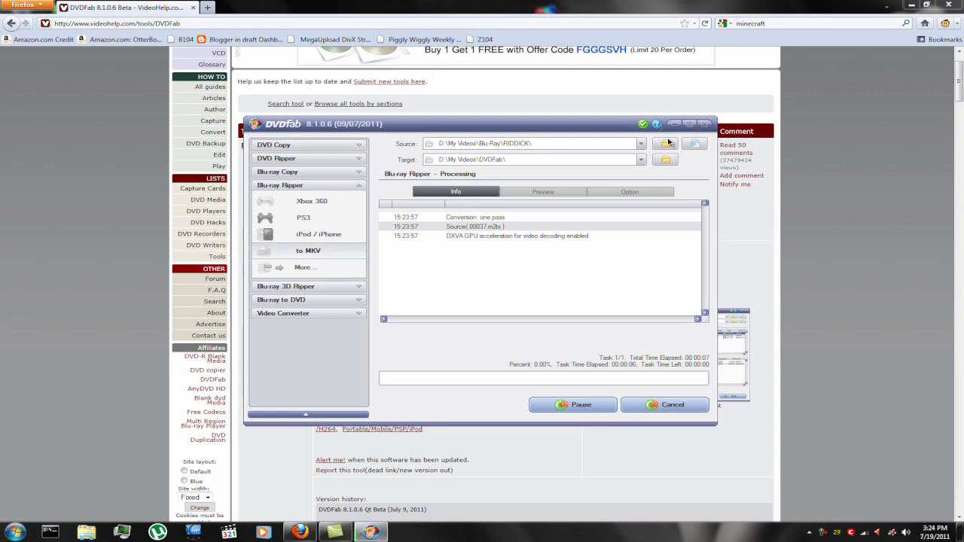
# Show the Preview of the RIDDICK encode to watch it reach the end credits
pyautogui.click(530, 193)
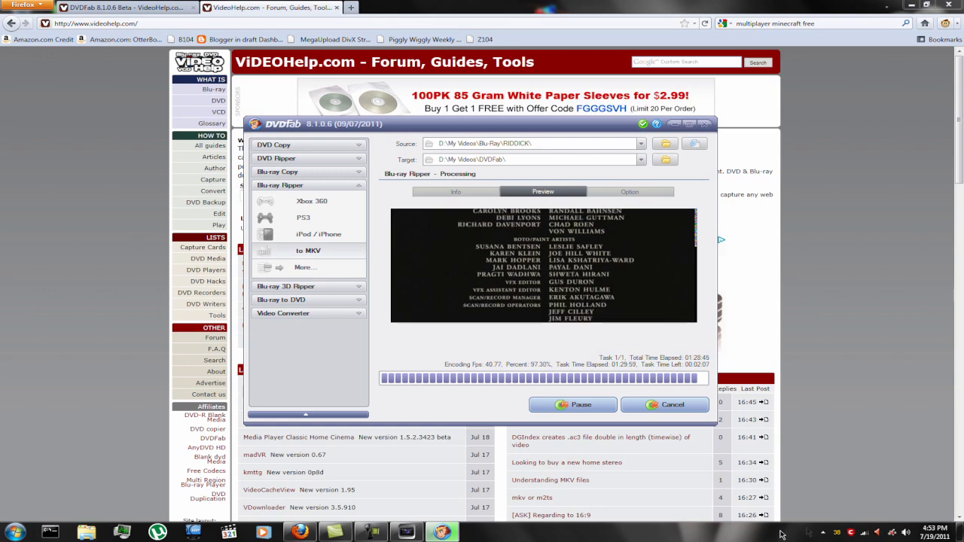
# Check the hidden tray icons, then bring the DVDFab window back in front of Firefox
pyautogui.click(823, 531)
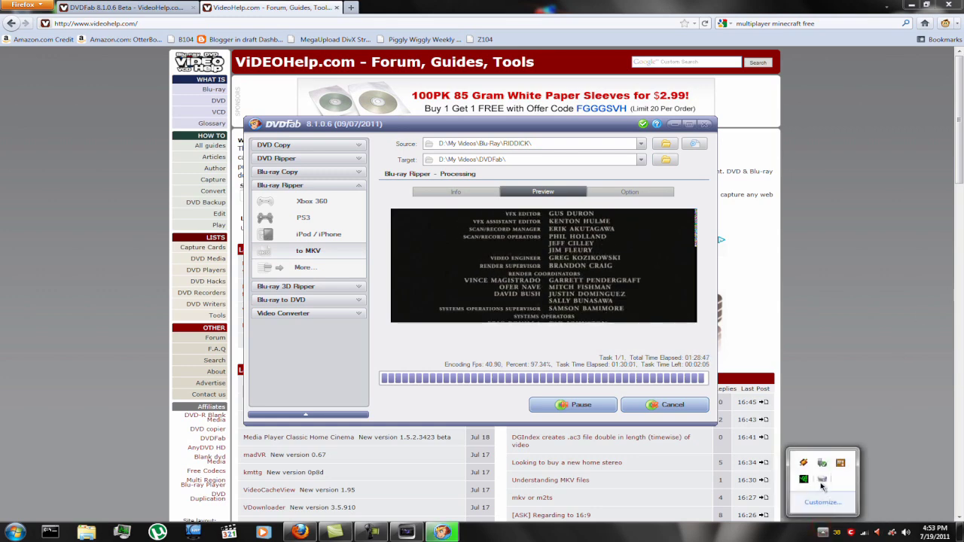
pyautogui.click(848, 361)
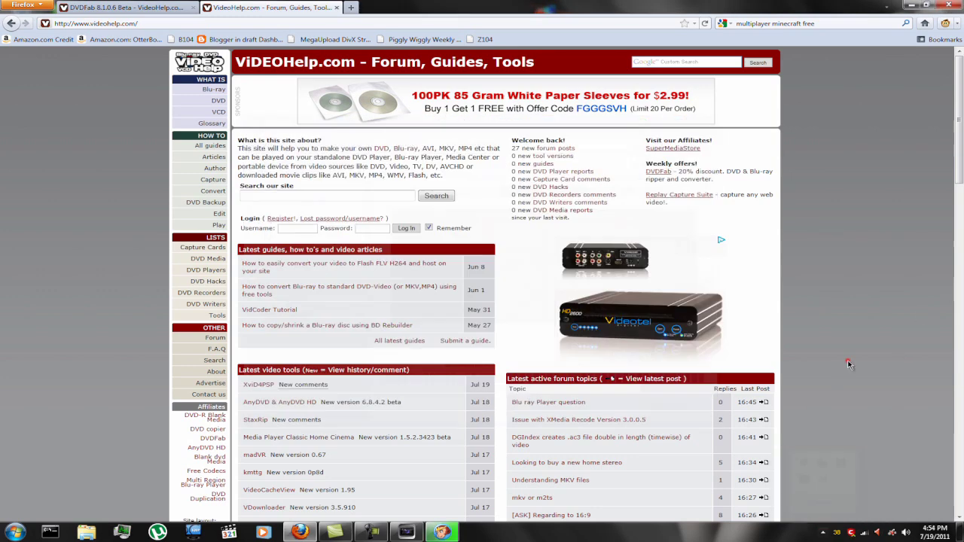
pyautogui.click(372, 532)
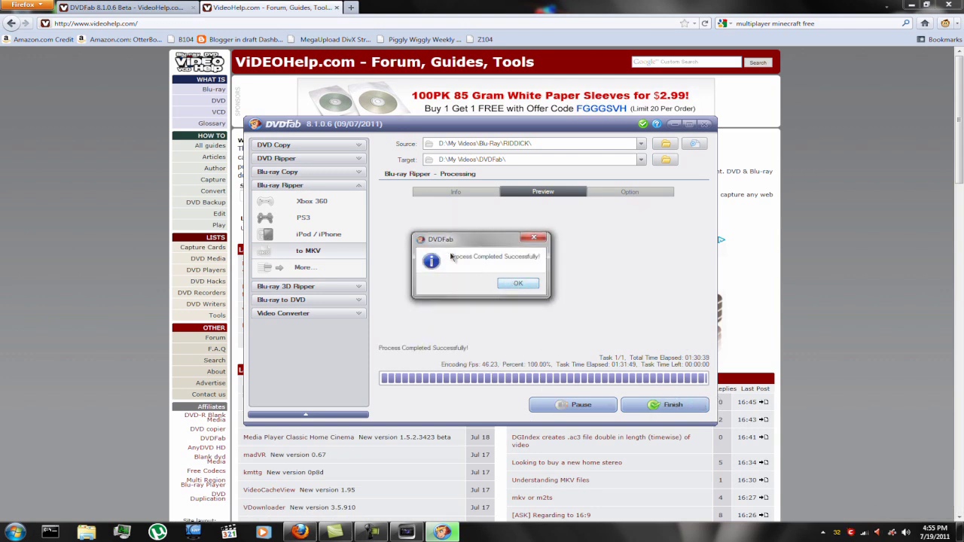
# Acknowledge the Process Completed Successfully message, finish, and close DVDFab 8
pyautogui.click(527, 284)
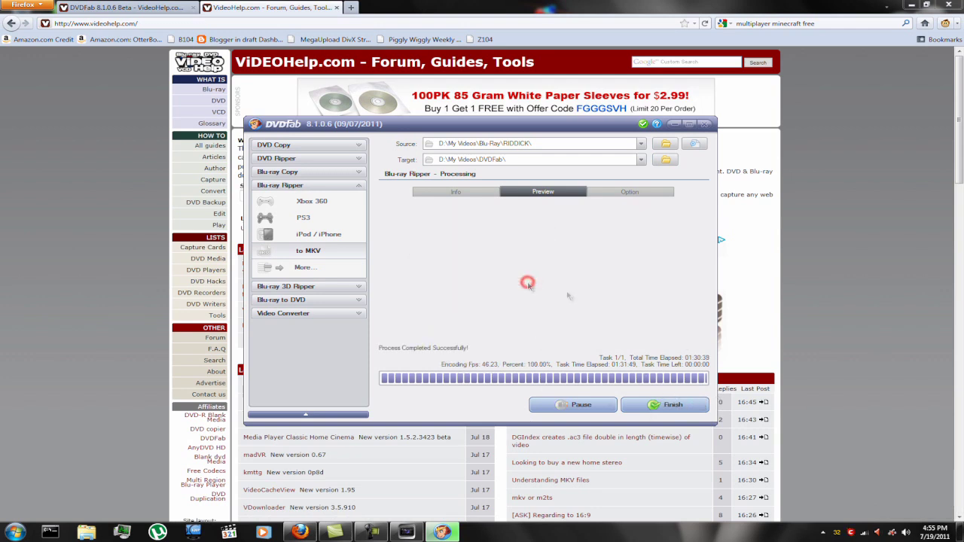
pyautogui.click(681, 405)
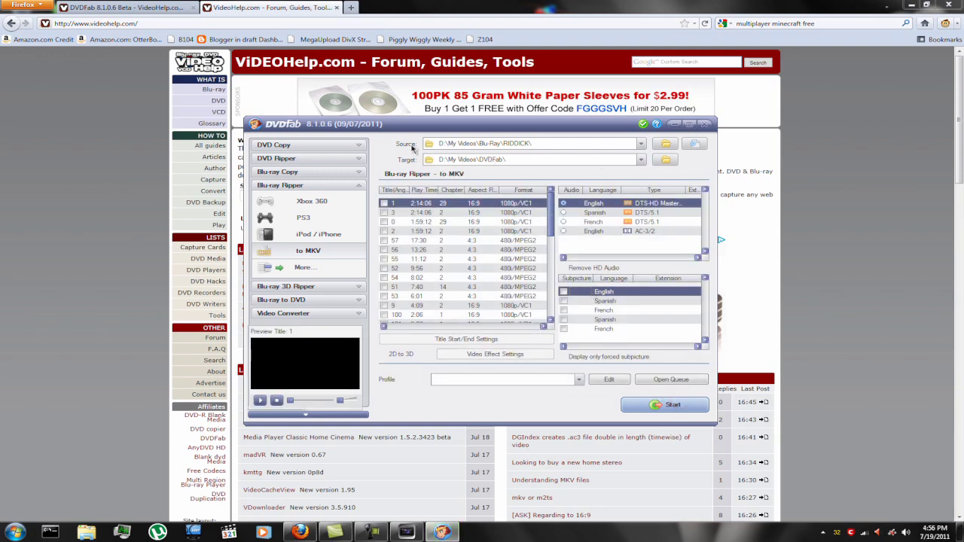
pyautogui.click(680, 124)
# Browse to D:\My Videos\DVDFab\mkv\RIDDICK and play RIDDICK.Title1 in the media player
pyautogui.click(15, 532)
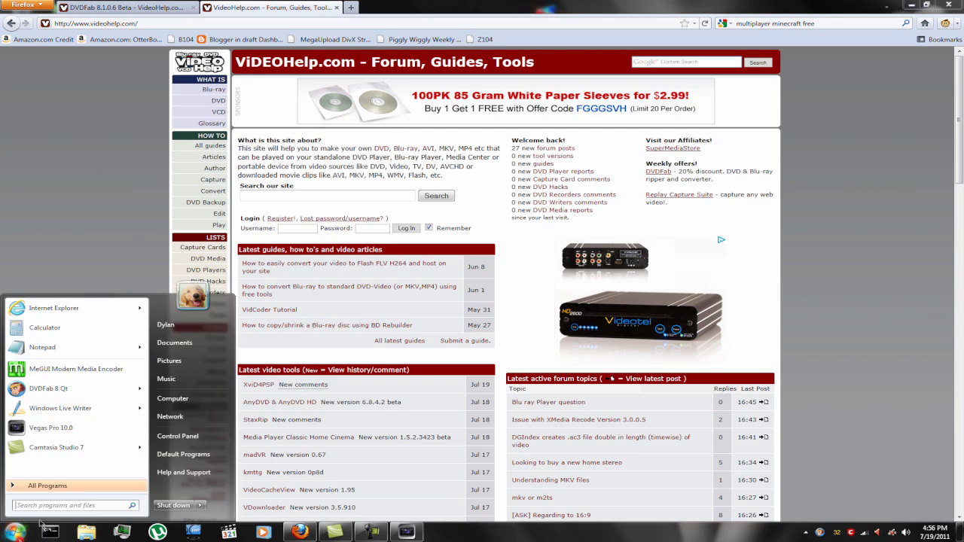
pyautogui.click(172, 397)
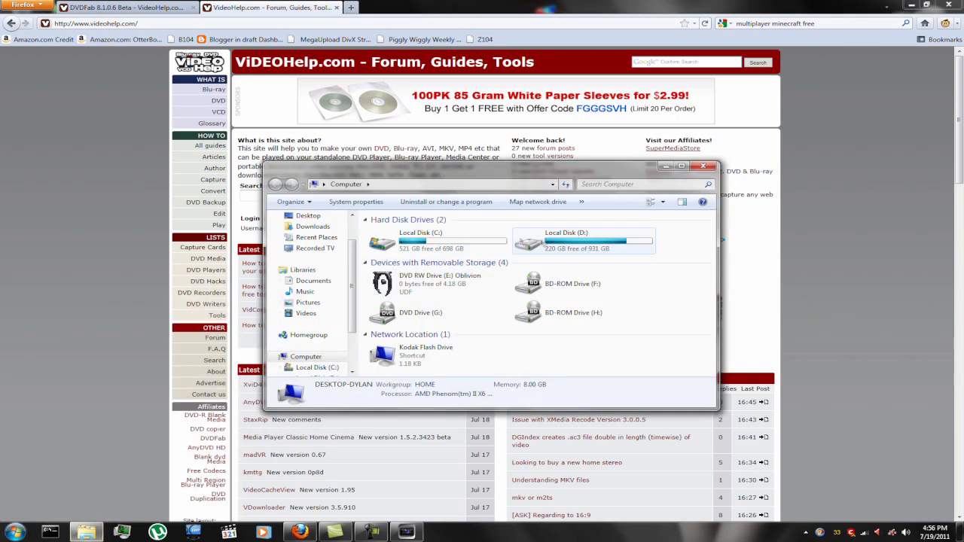
pyautogui.doubleClick(520, 230)
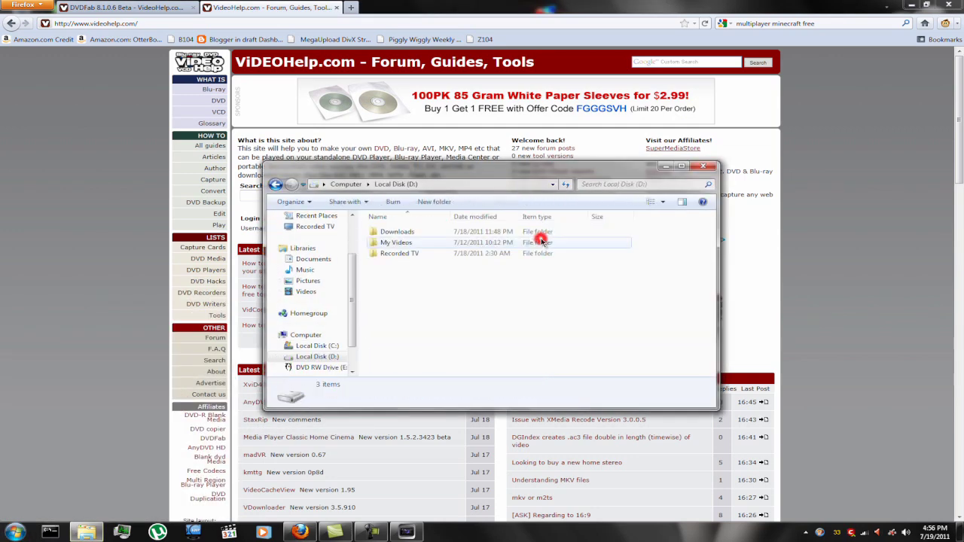
pyautogui.doubleClick(420, 242)
pyautogui.doubleClick(420, 259)
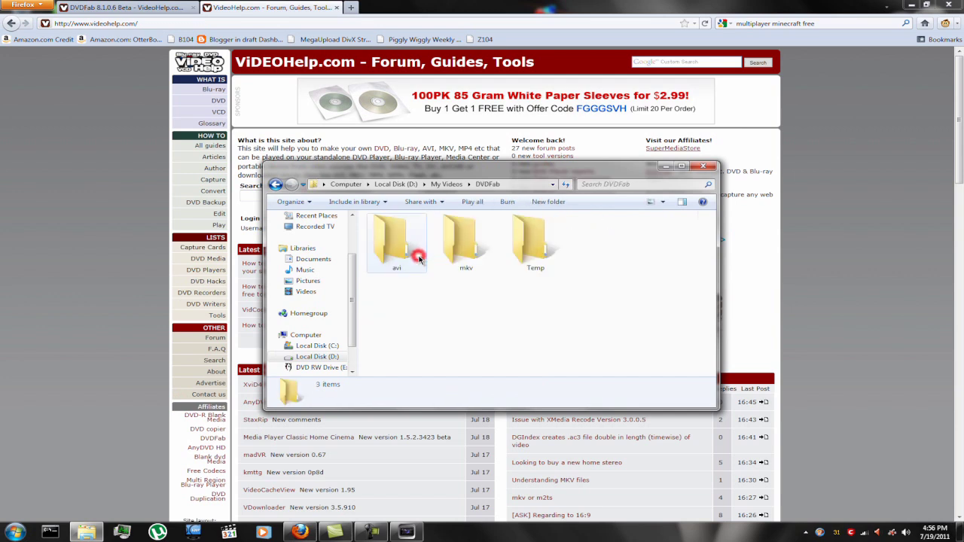
pyautogui.doubleClick(460, 235)
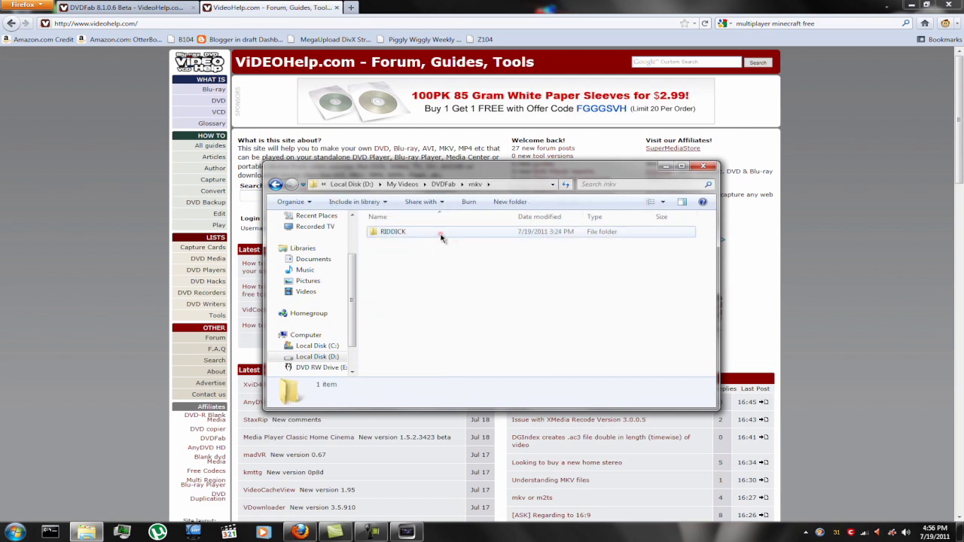
pyautogui.doubleClick(442, 237)
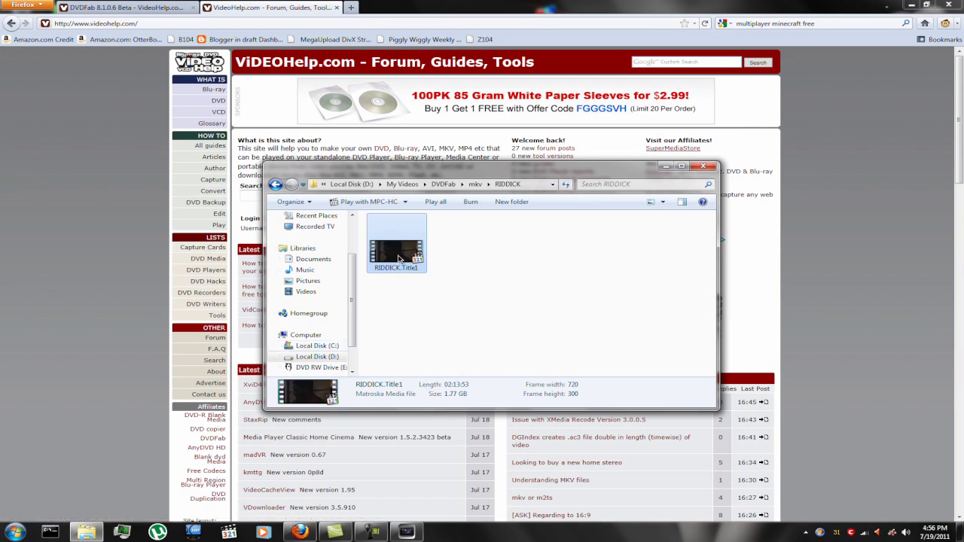
pyautogui.doubleClick(399, 259)
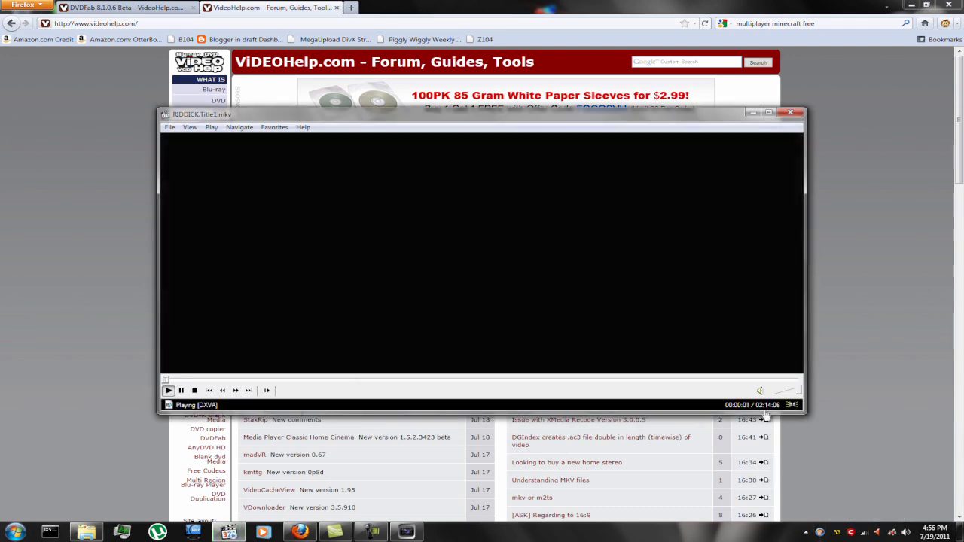
# Toggle the sound, pause, and jump through the movie from about 18 minutes to 01:32:22
pyautogui.click(761, 392)
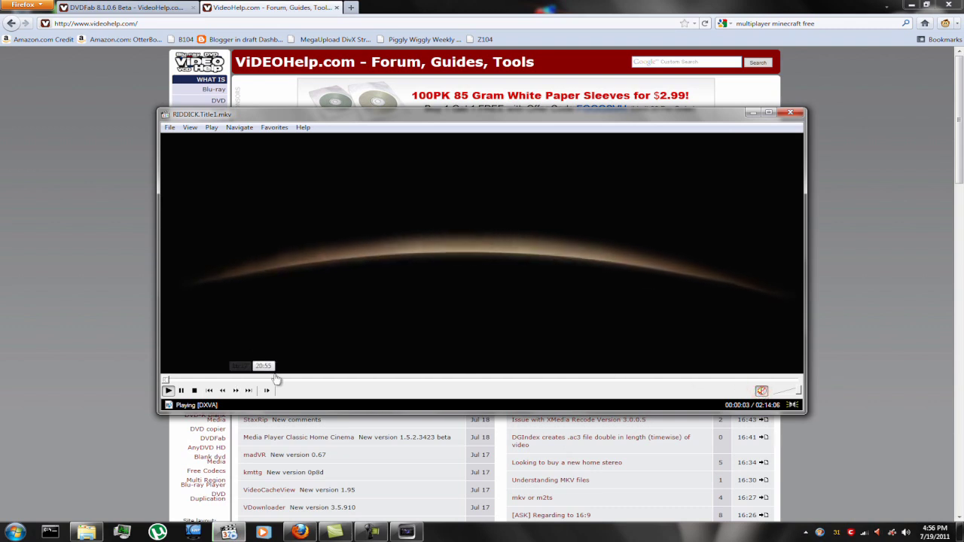
pyautogui.click(251, 380)
pyautogui.click(294, 307)
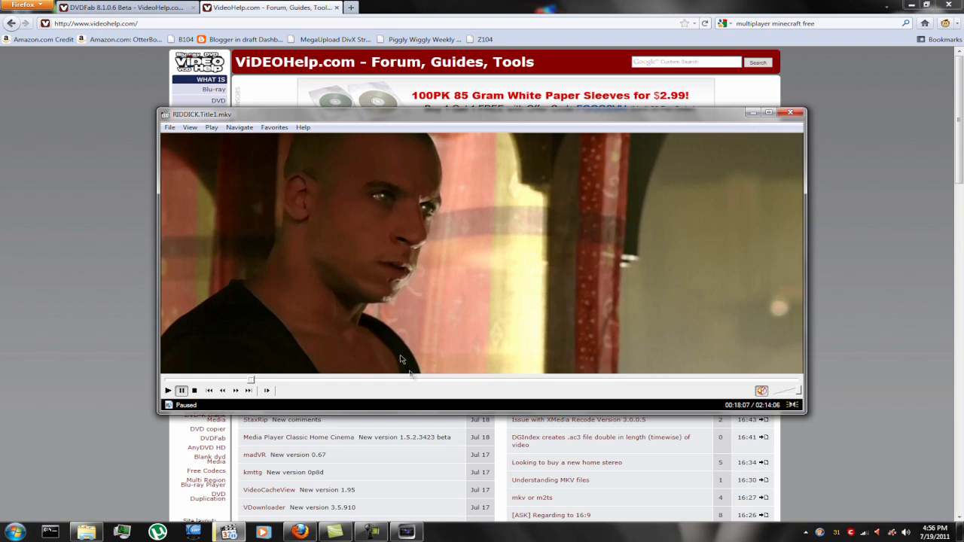
pyautogui.moveTo(332, 386); pyautogui.dragTo(449, 383)
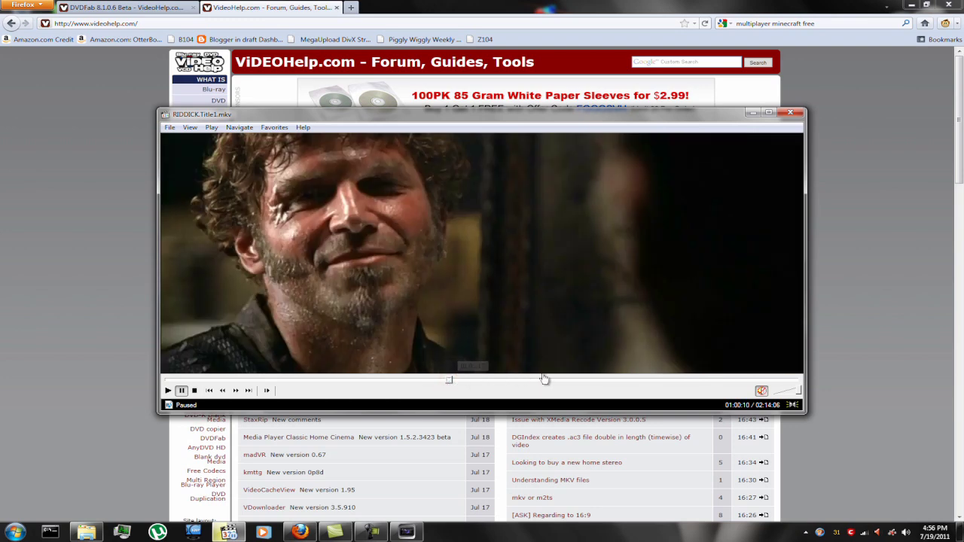
pyautogui.click(548, 382)
pyautogui.moveTo(548, 383); pyautogui.dragTo(601, 383)
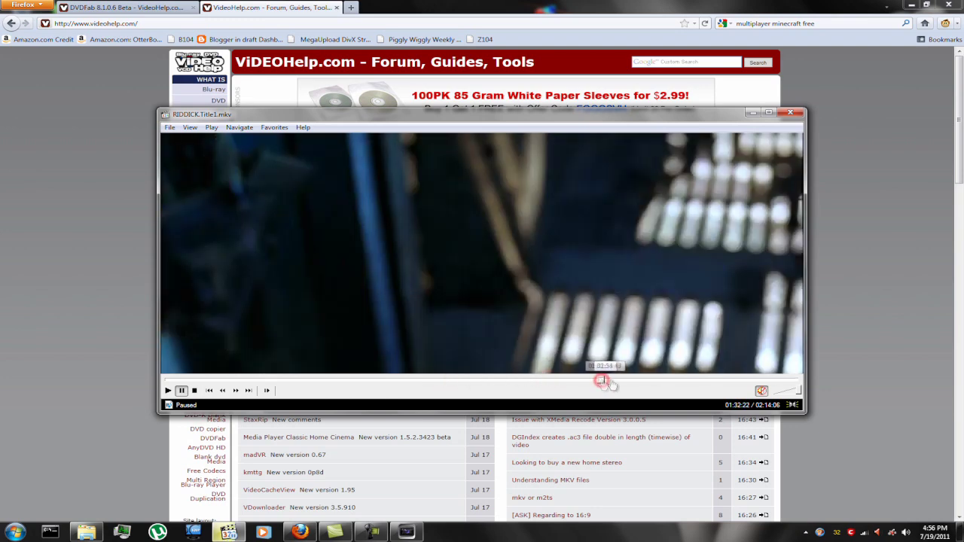
# Skip ahead past 01:56:19 to the end credits, then close MPC-HC
pyautogui.click(657, 384)
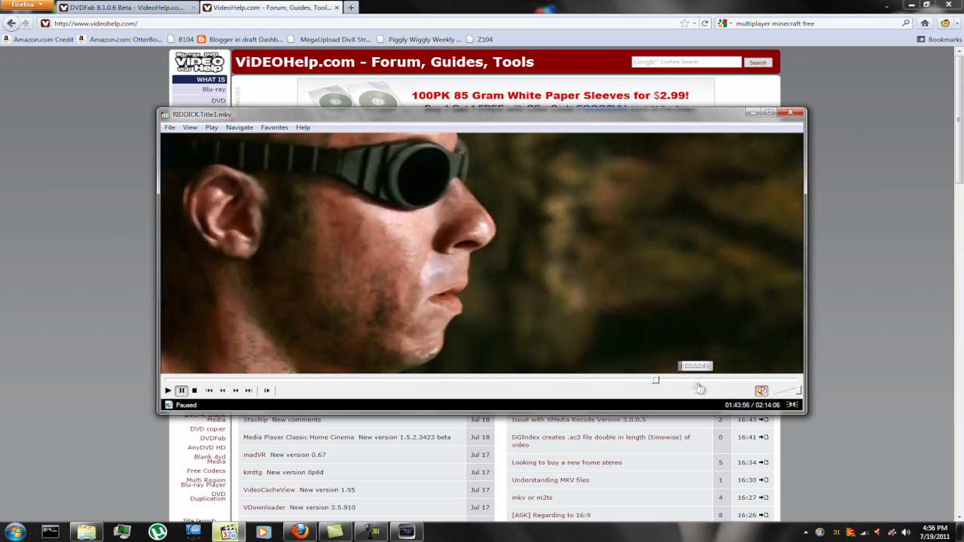
pyautogui.click(715, 385)
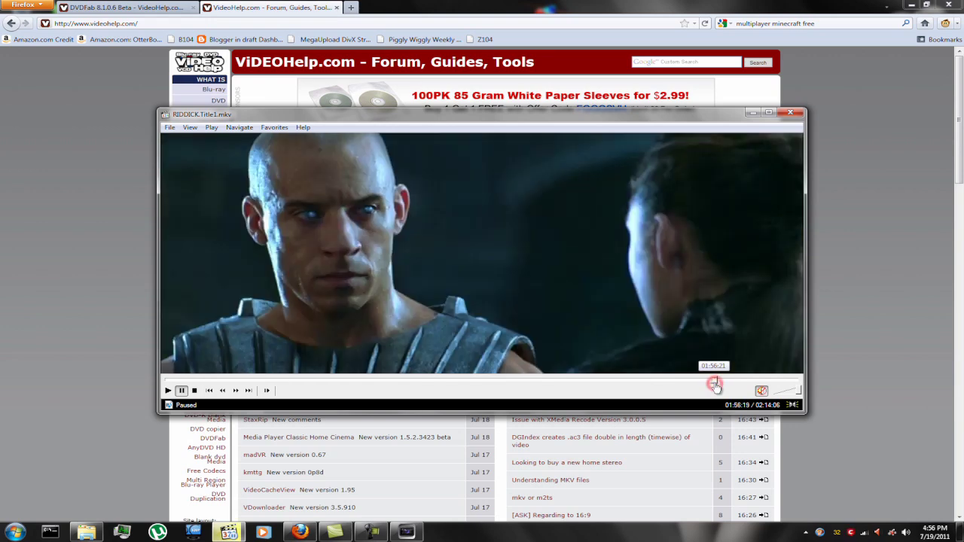
pyautogui.click(773, 384)
pyautogui.click(789, 382)
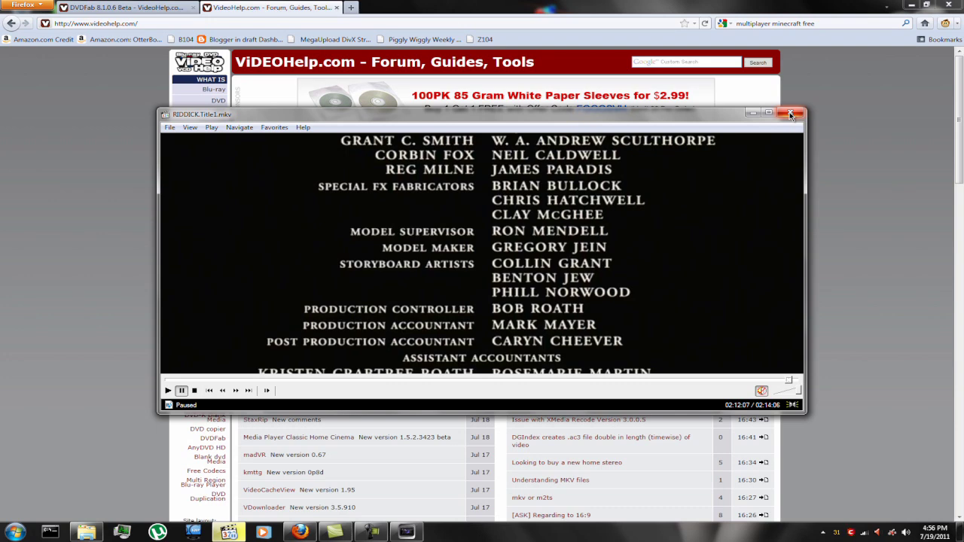
pyautogui.click(790, 114)
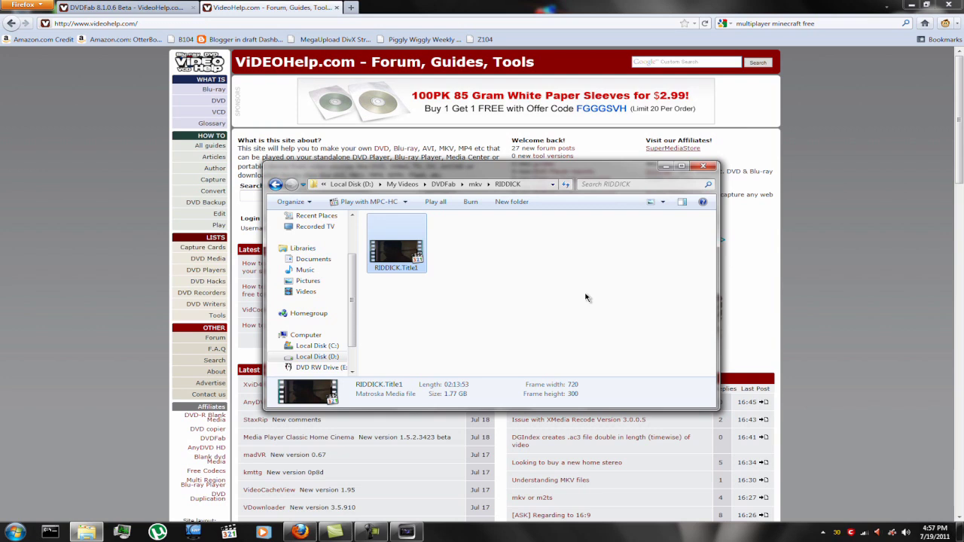
pyautogui.click(15, 532)
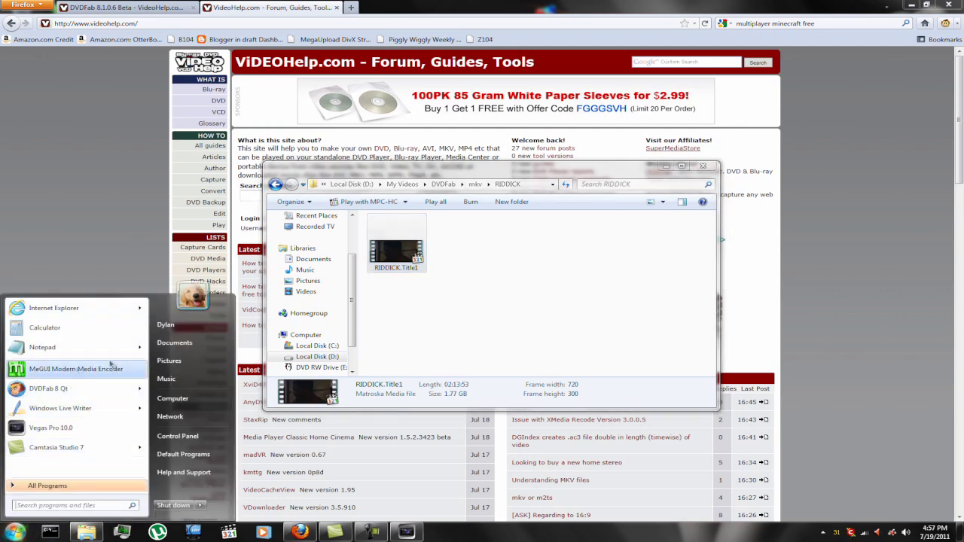
pyautogui.click(507, 300)
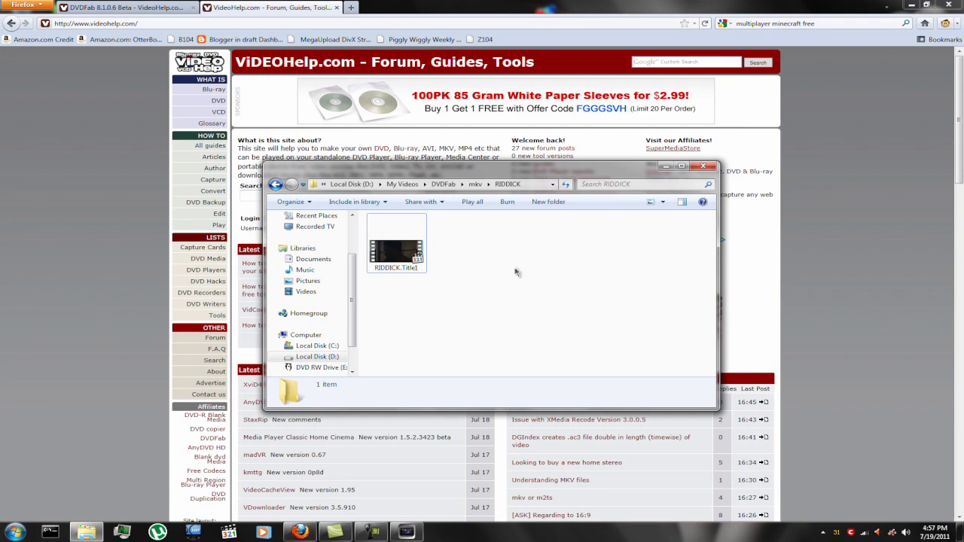